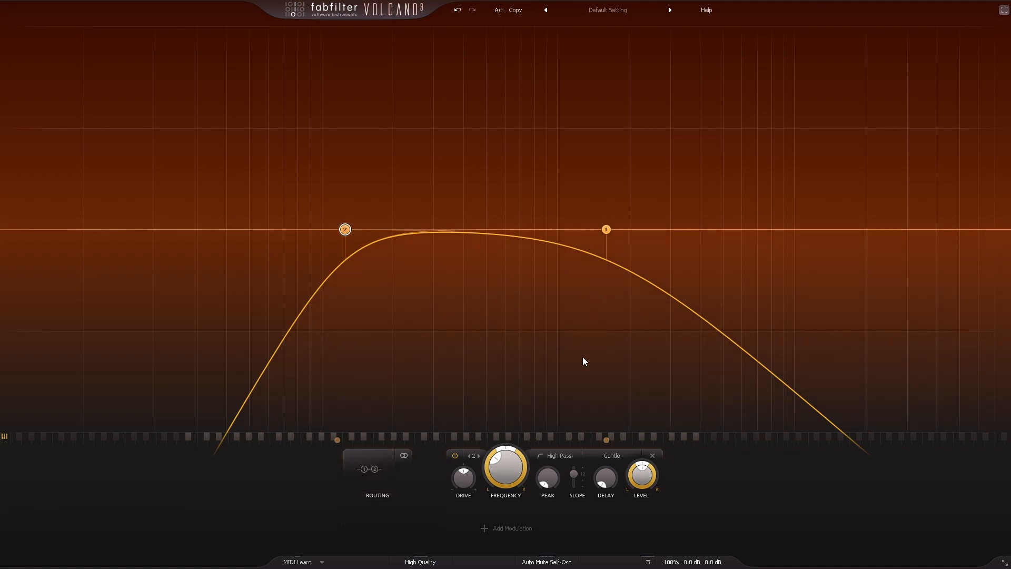
- View the style choices for high-pass filter 2, leave its style as is, and adjust the filter's drive
click(614, 456)
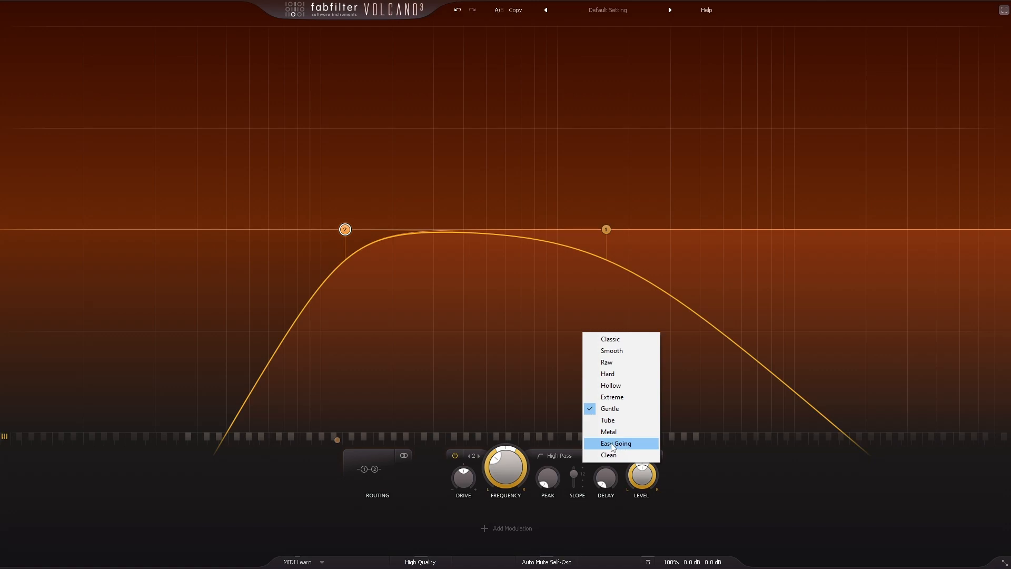
click(463, 479)
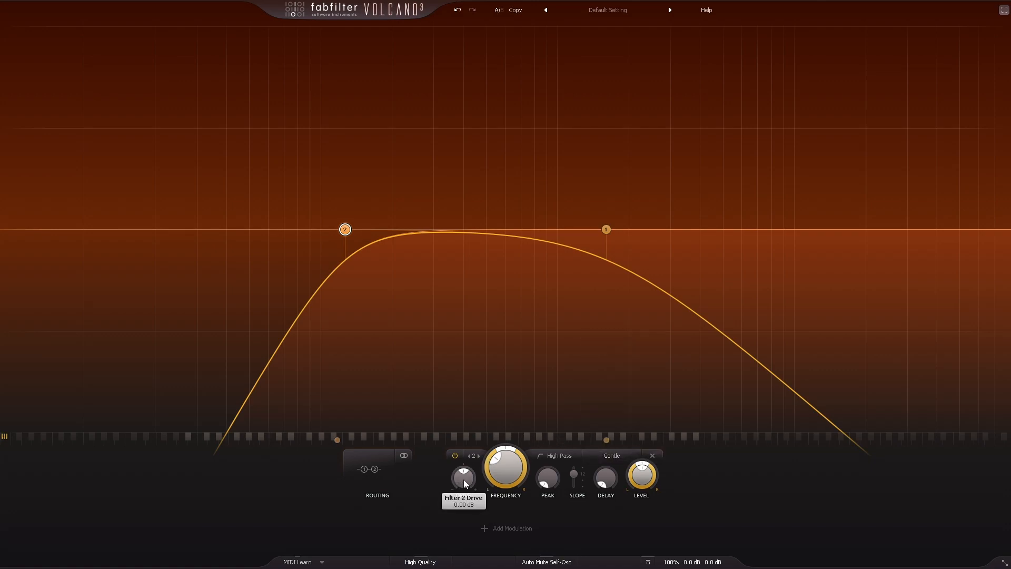
drag(463, 479, 479, 457)
drag(462, 492, 462, 494)
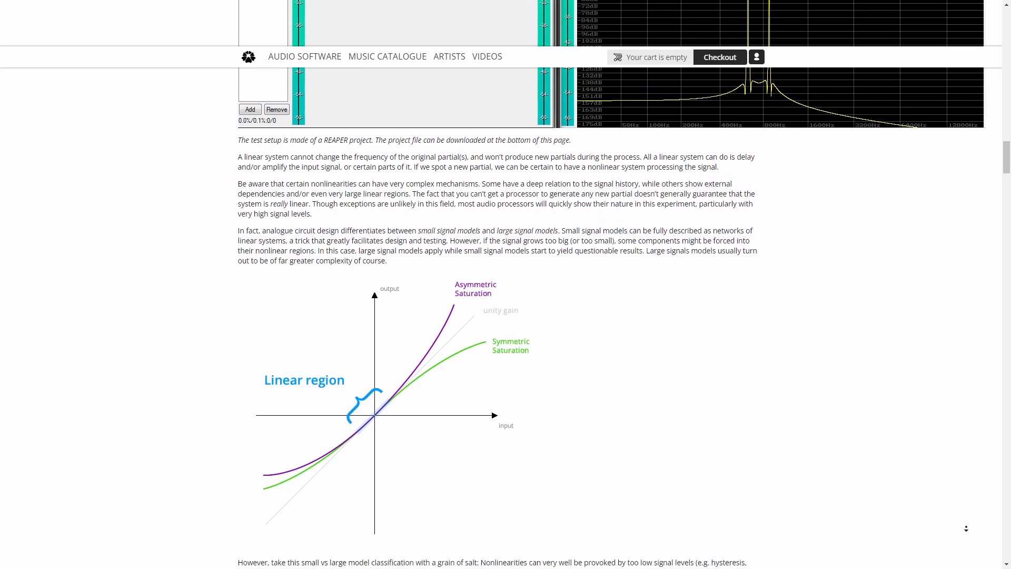
- In the web article on linearity, read past the saturation curve diagram to the low pass filter experiment
scroll(967, 528, down, 3)
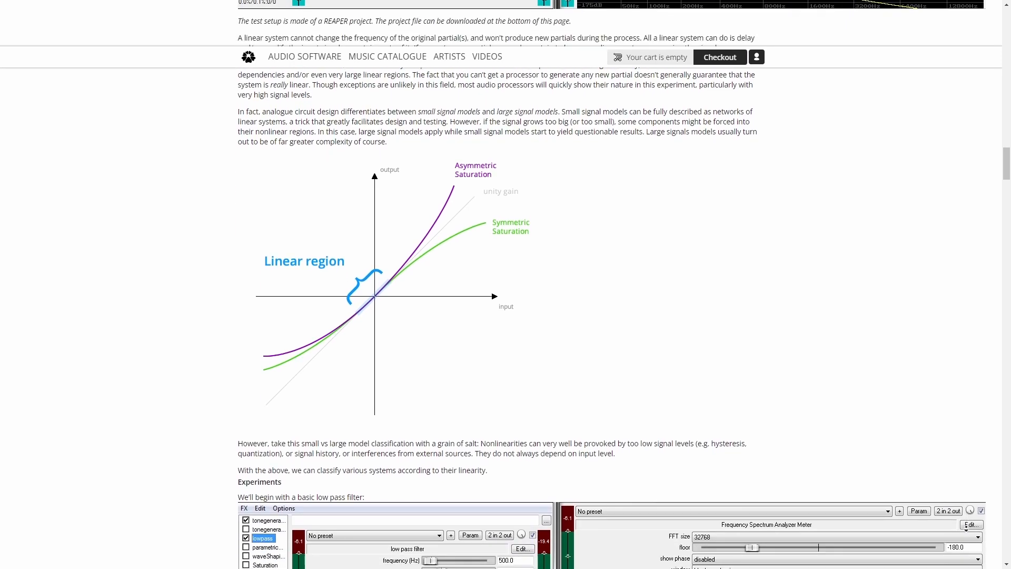
scroll(967, 529, down, 3)
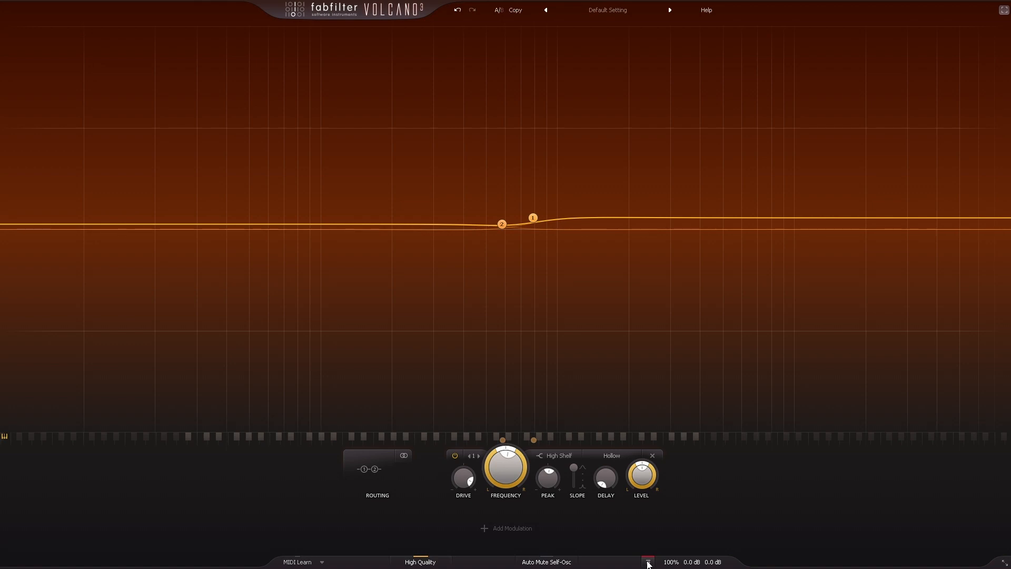
- Move high shelf filter 1 to about 728 Hz and raise its peak to about 0.085
mouse_move(541, 237)
mouse_move(533, 218)
mouse_down()
mouse_move(541, 213)
mouse_move(528, 216)
mouse_up()
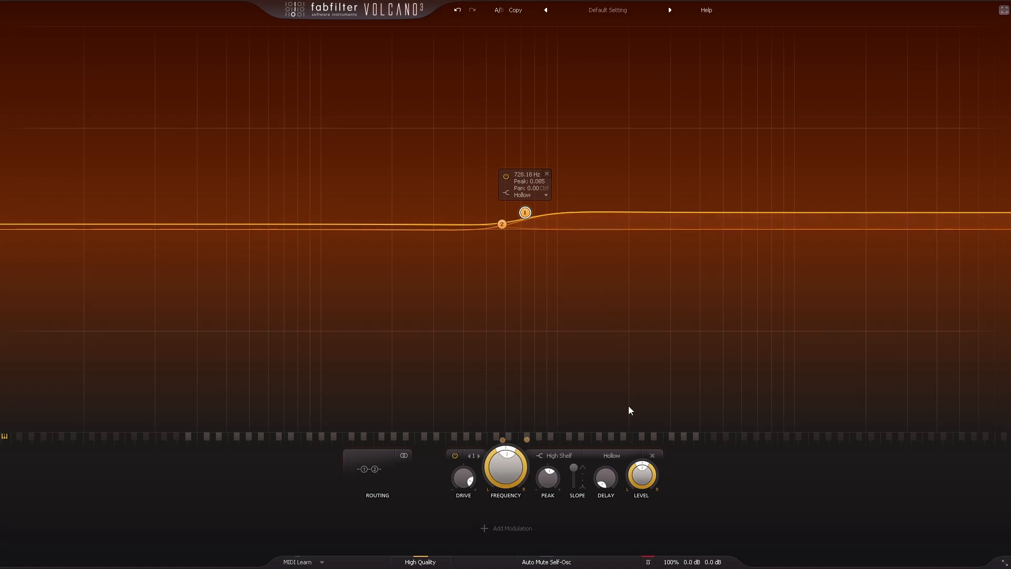
- Bypass and re-enable the whole effect several times to compare the filtered sound with the dry signal
click(649, 563)
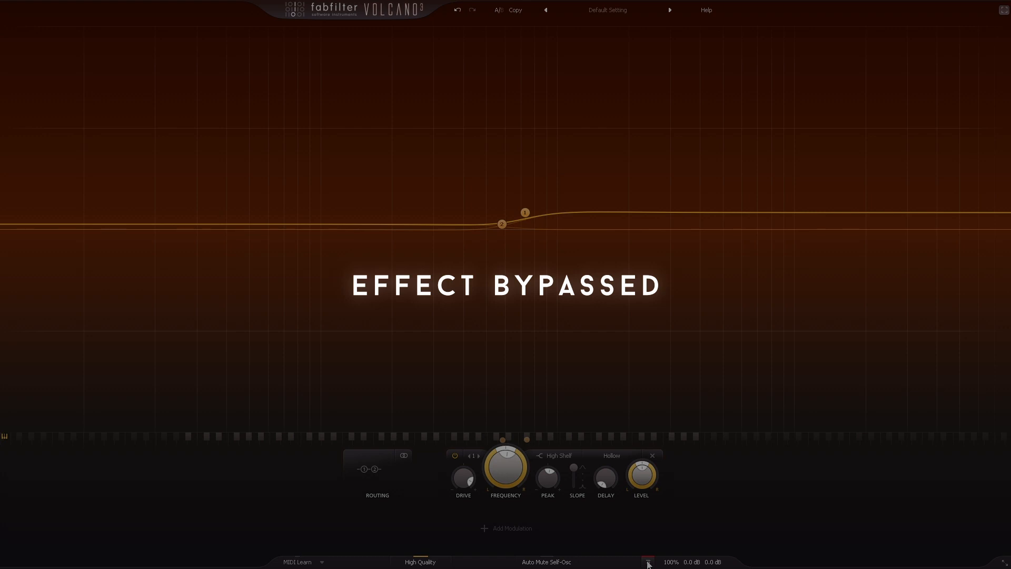
click(648, 562)
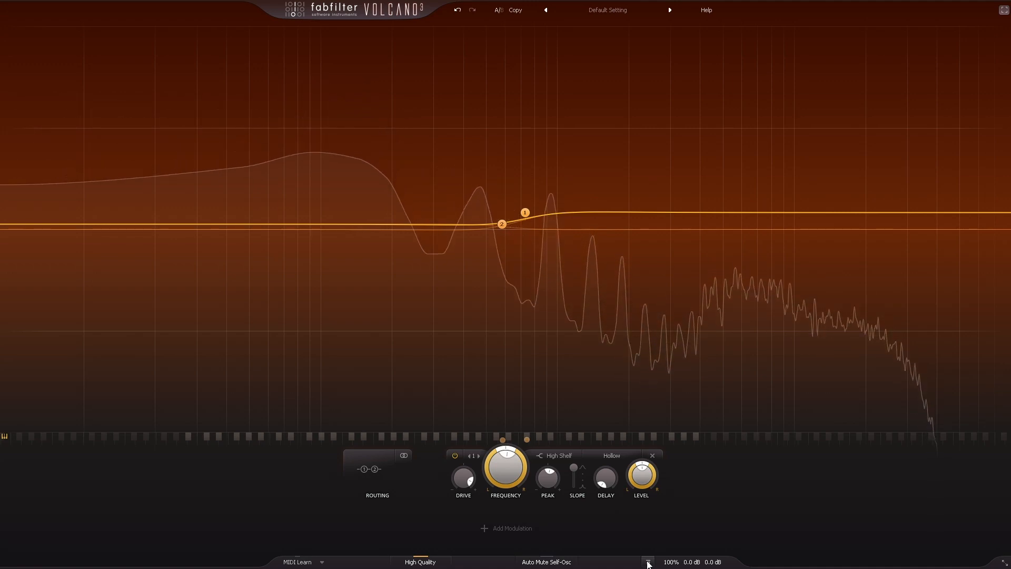
click(649, 563)
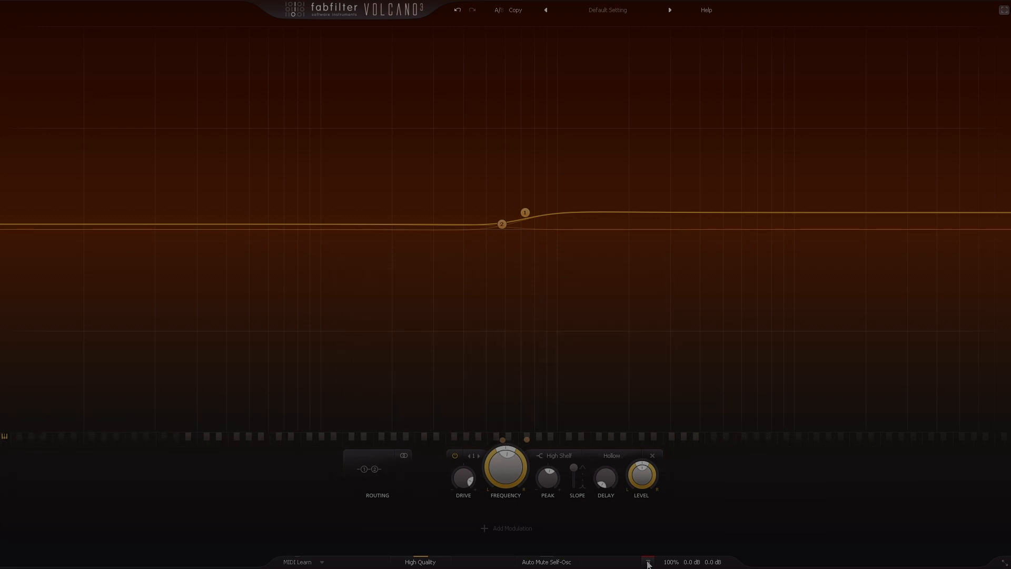
click(649, 563)
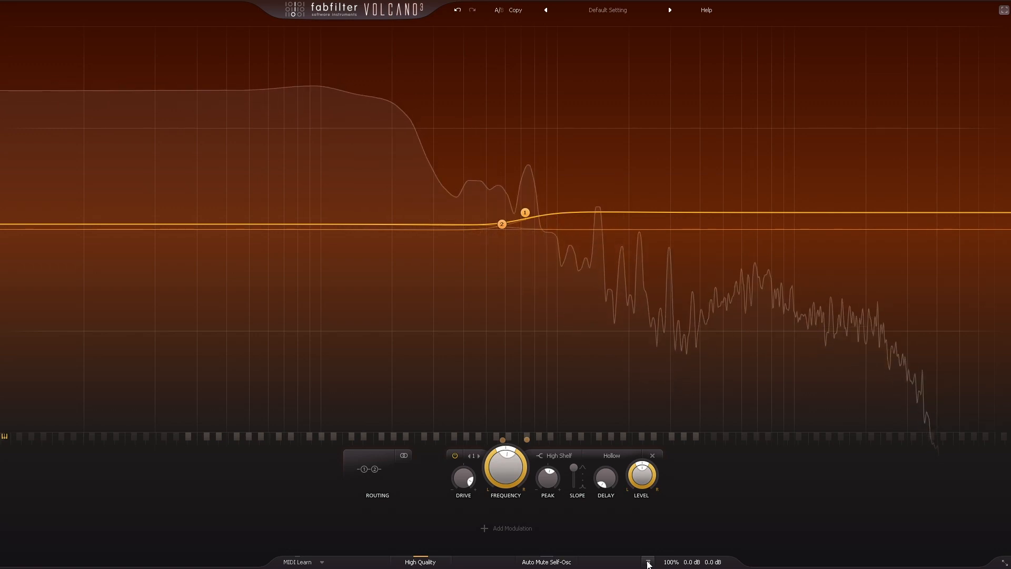
click(648, 563)
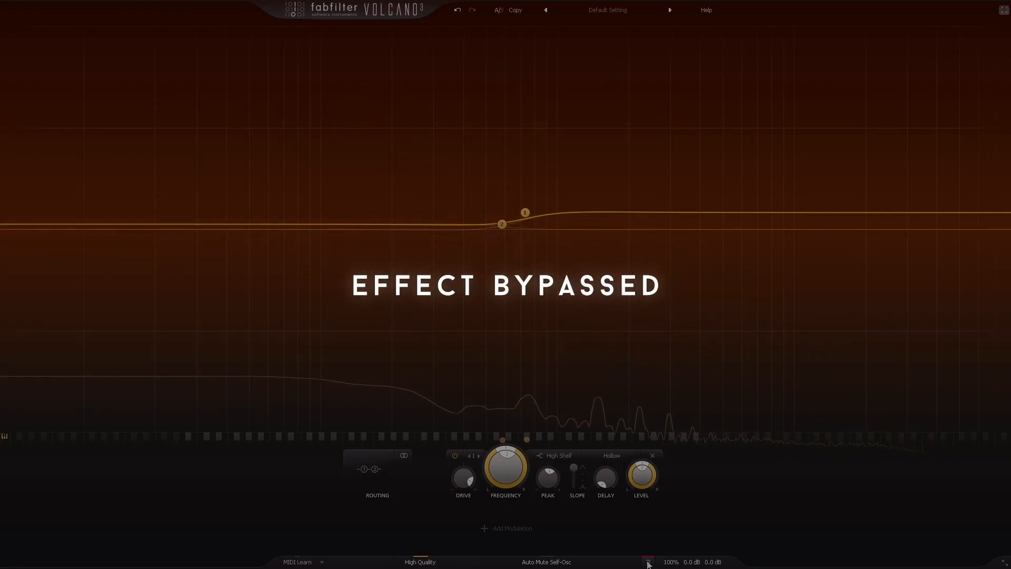
click(649, 562)
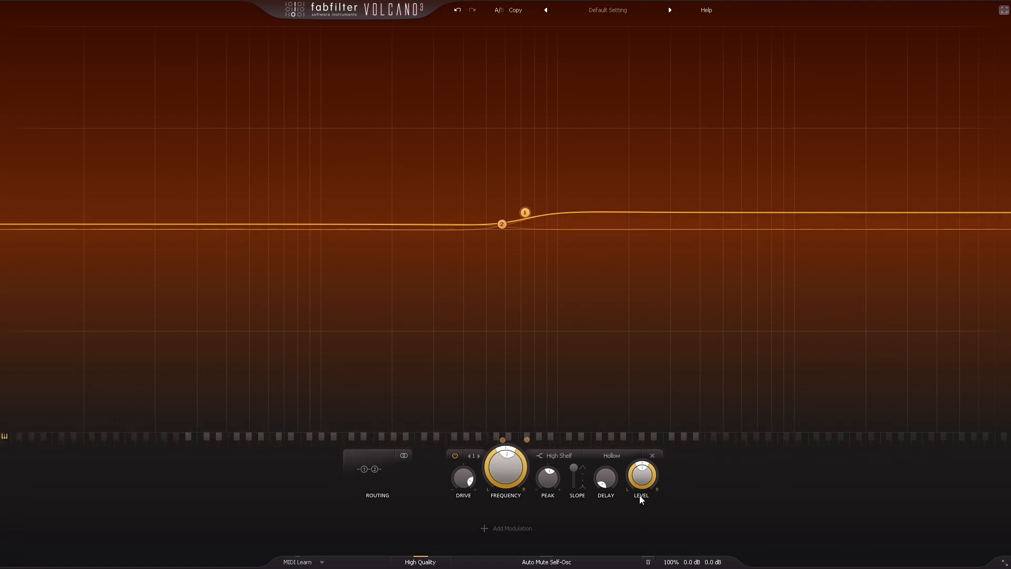
- Select both shelf filters together and set their filter style to Hard
click(613, 456)
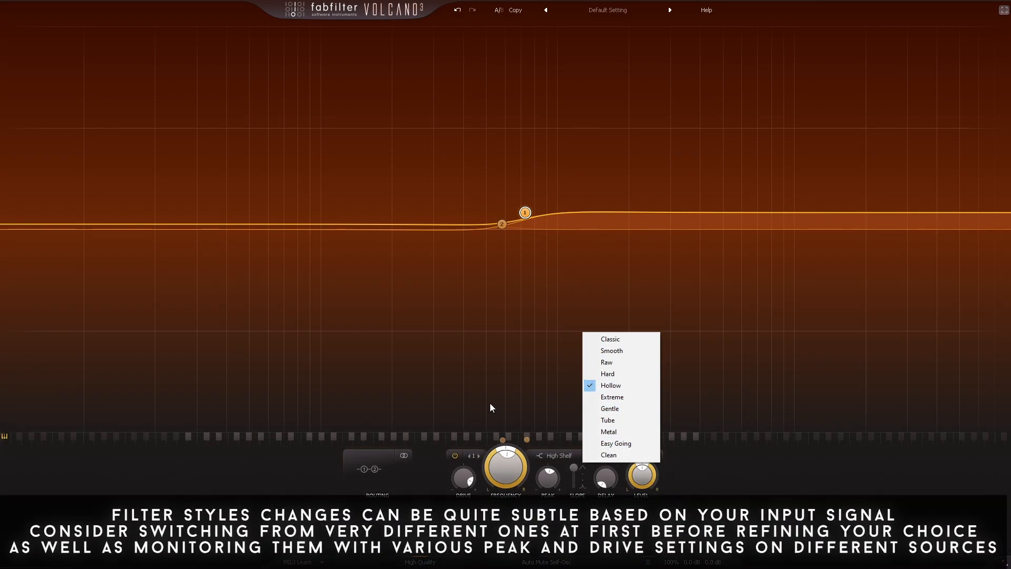
click(489, 416)
drag(460, 189, 604, 296)
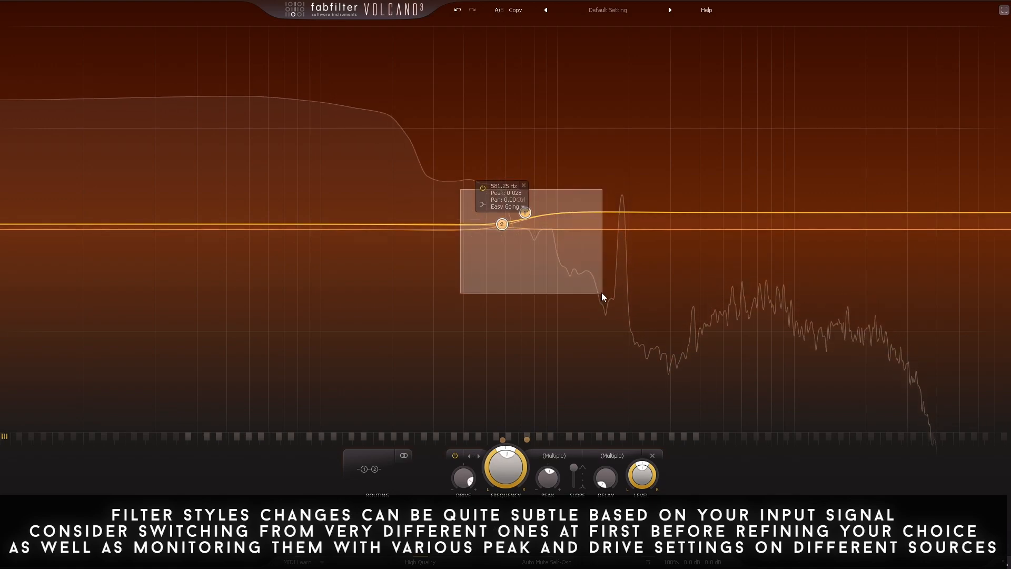
click(612, 455)
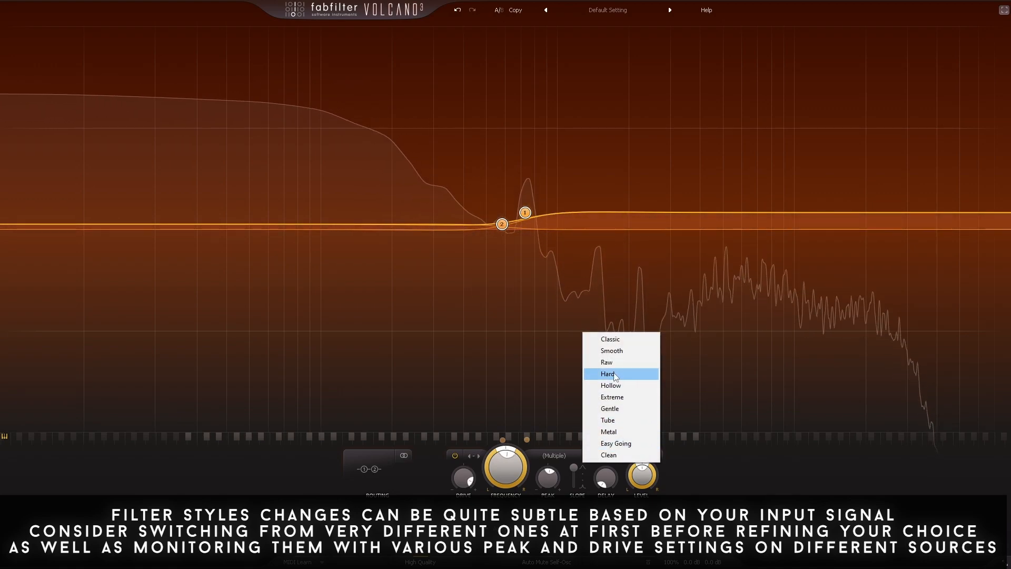
click(615, 375)
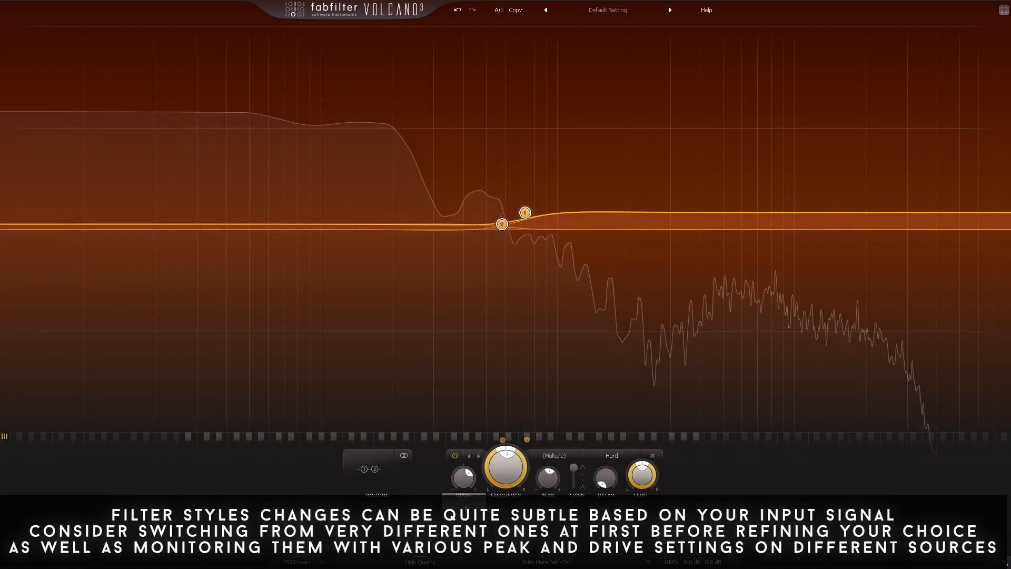
- Audition the Clean, Metal and Gentle styles one after another on both selected filters
click(598, 458)
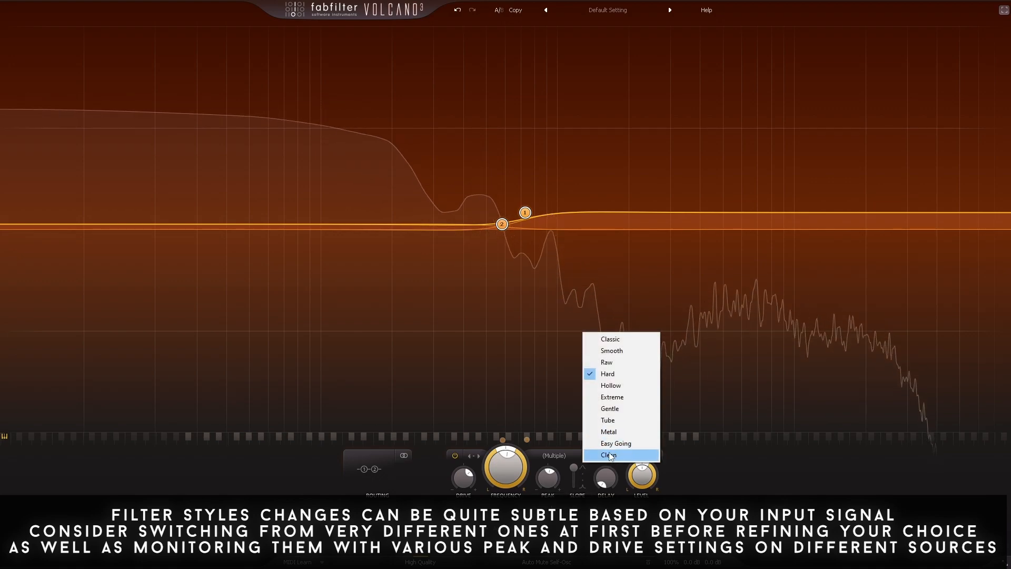
click(610, 457)
click(606, 456)
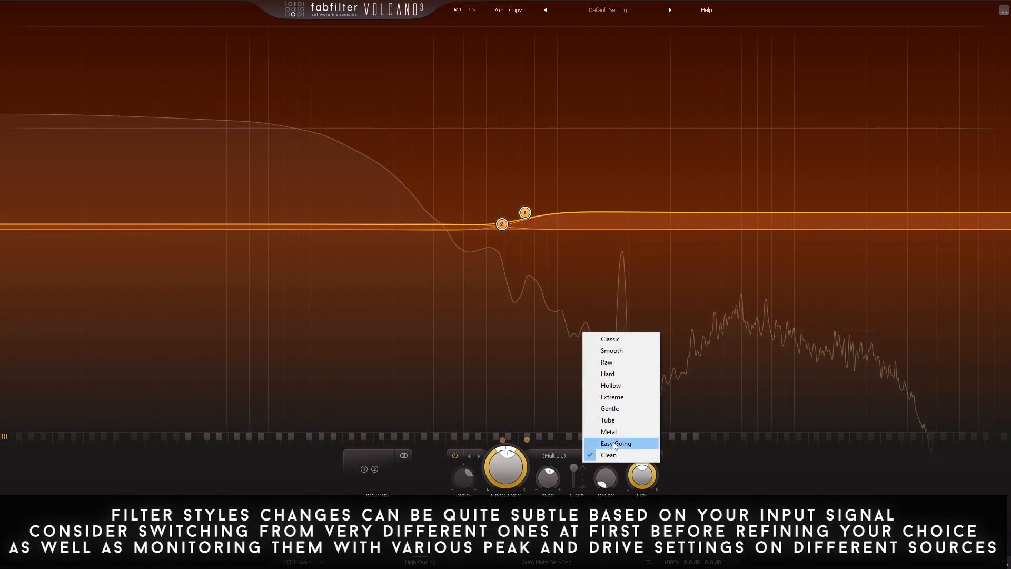
click(617, 432)
click(603, 456)
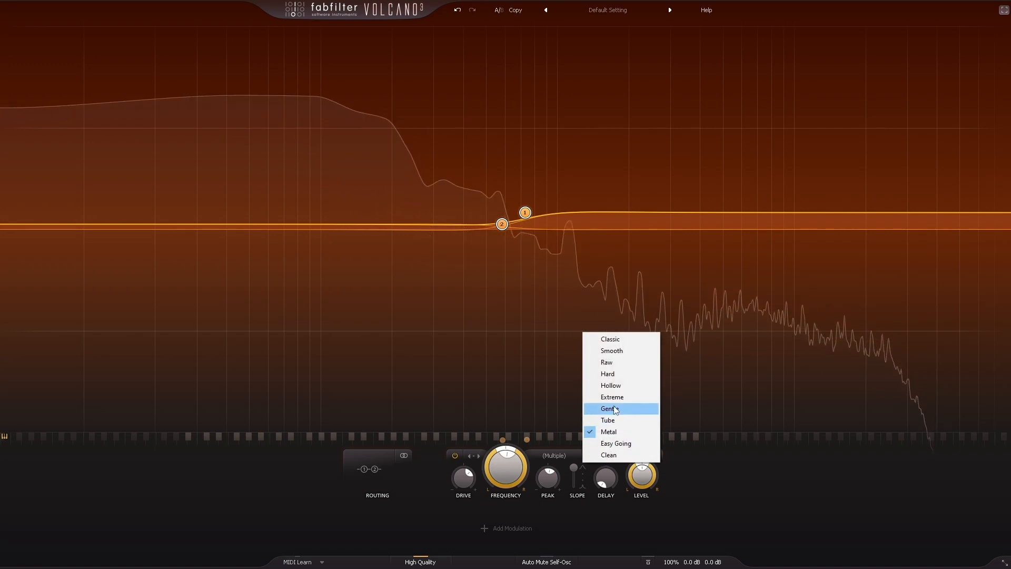
click(614, 410)
- Audition the Hollow, Raw and Smooth styles one after another on both selected filters
click(604, 456)
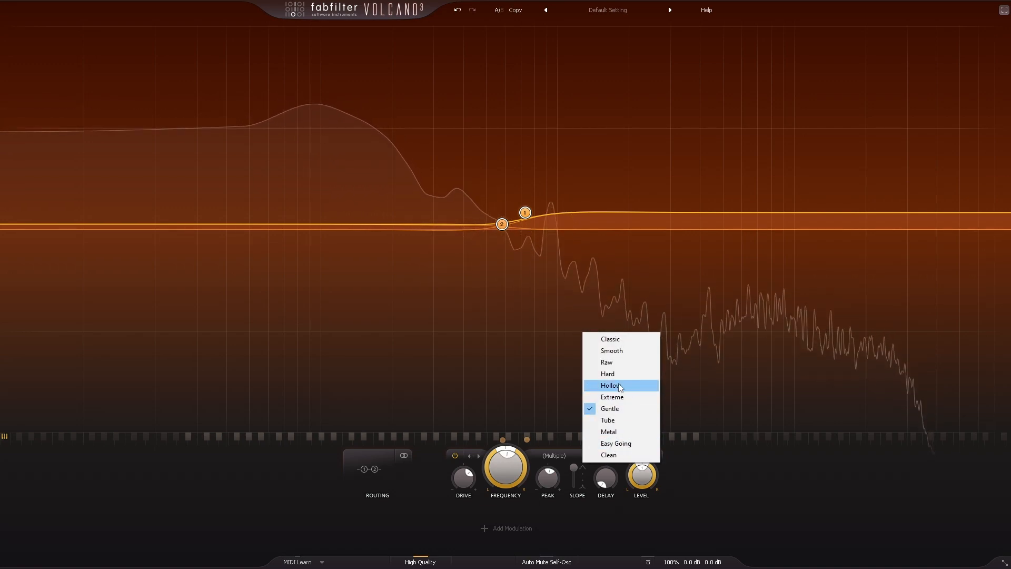
click(619, 385)
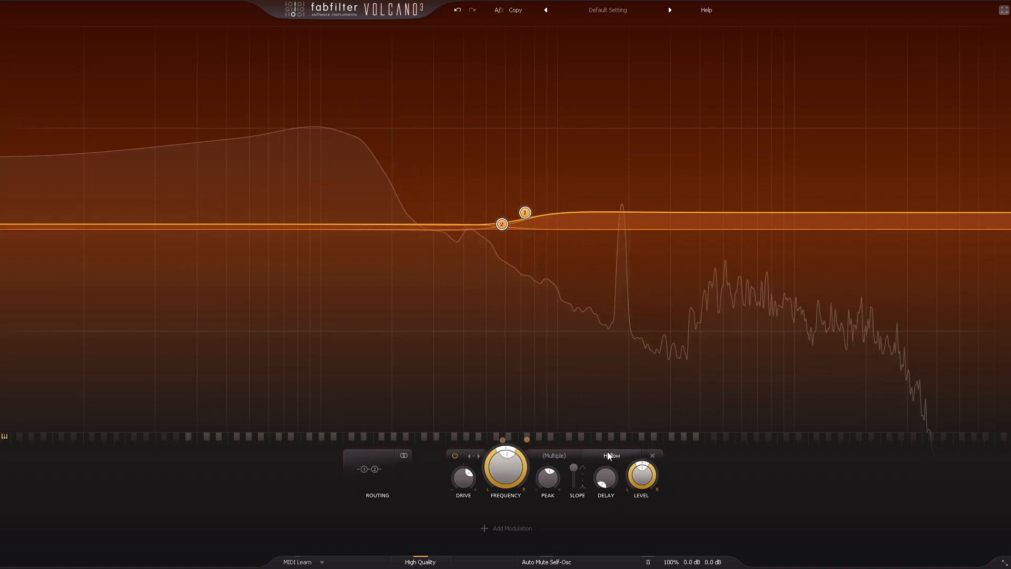
click(609, 456)
click(614, 363)
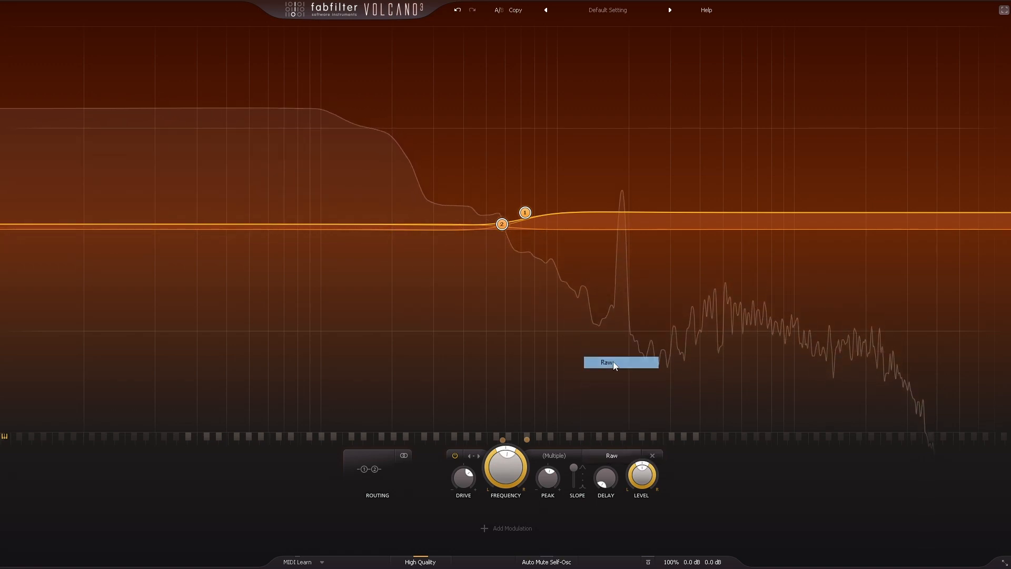
click(608, 457)
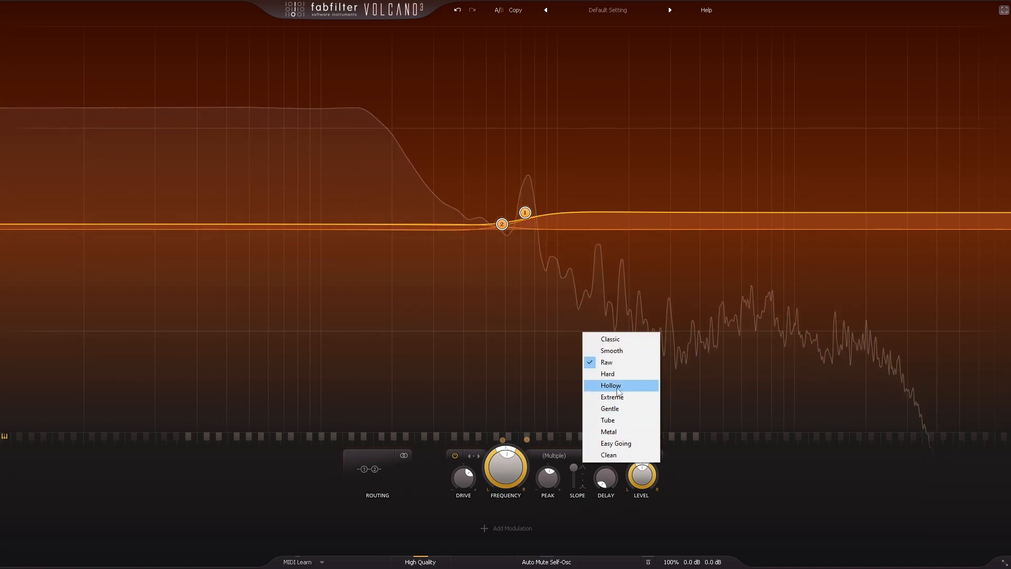
click(612, 350)
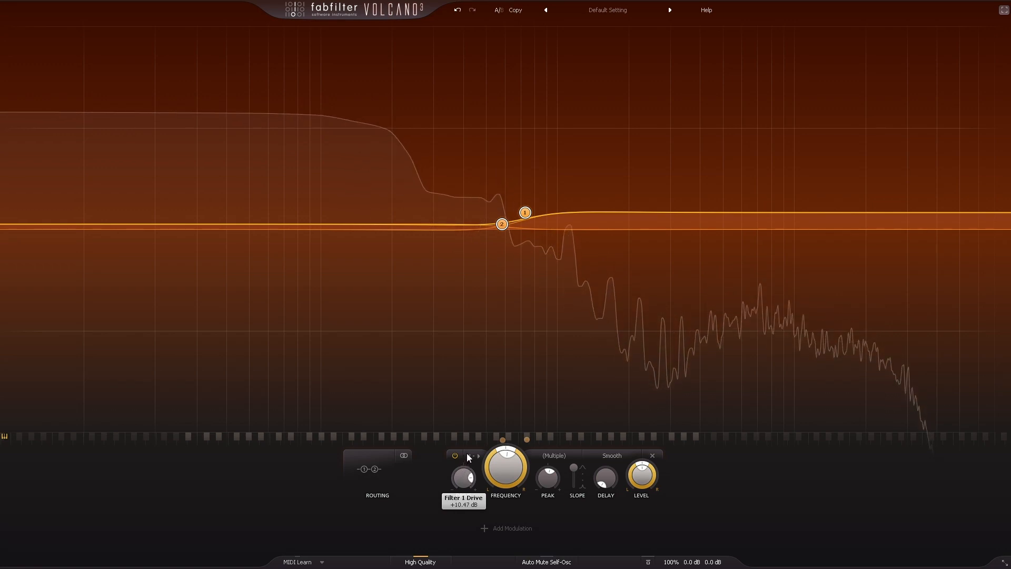
- Switch both selected filters to the Hard style again and try Gentle for comparison
click(611, 456)
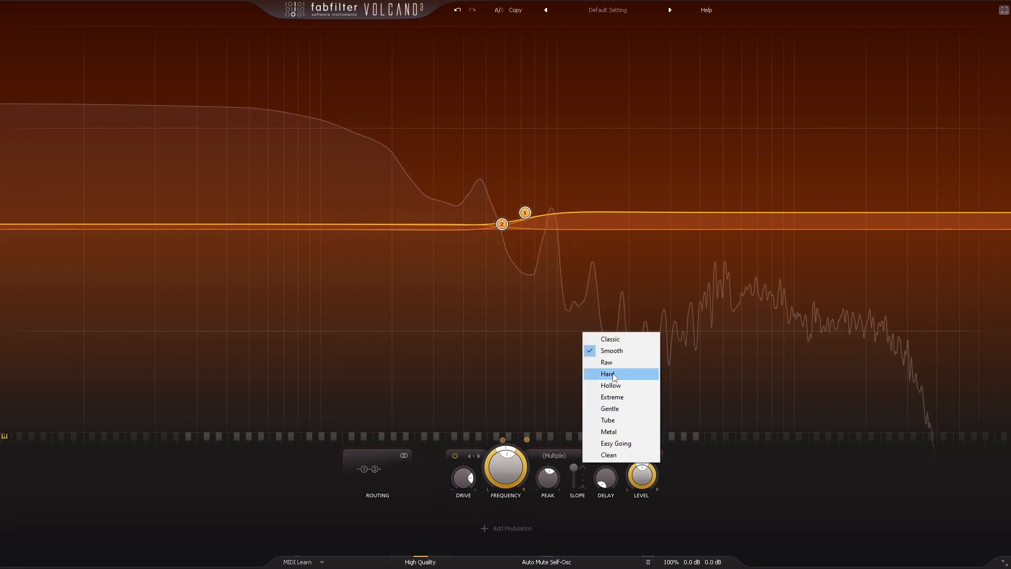
click(611, 374)
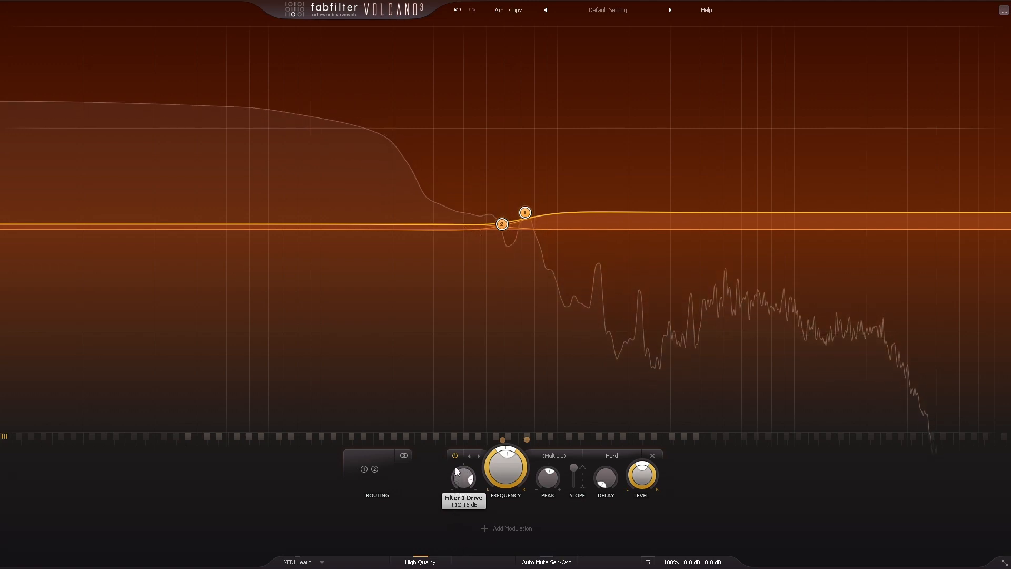
click(611, 457)
click(612, 413)
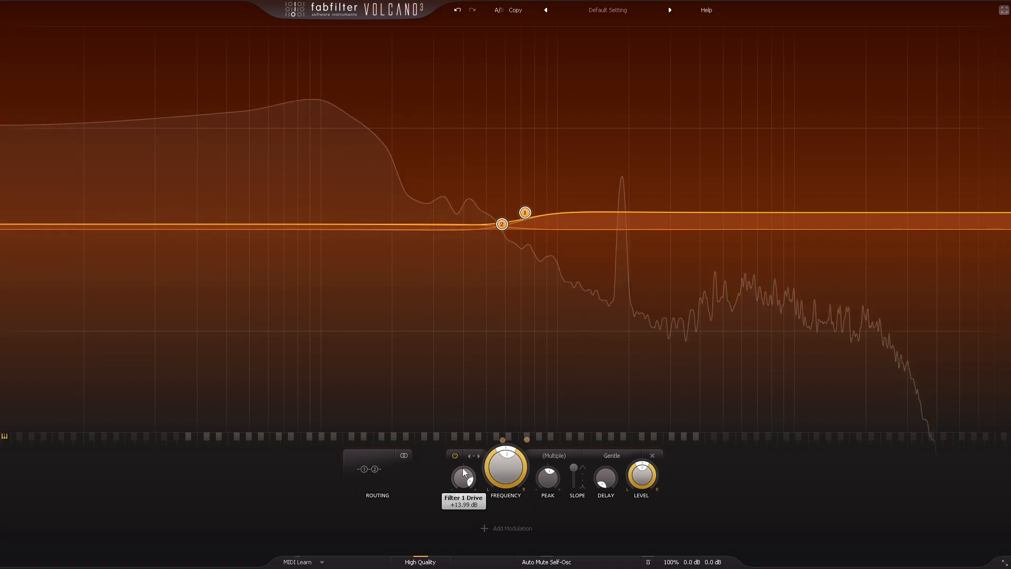
- Set both selected filters to the Easy Going style and compare the sound with the effect bypassed
click(611, 456)
click(611, 445)
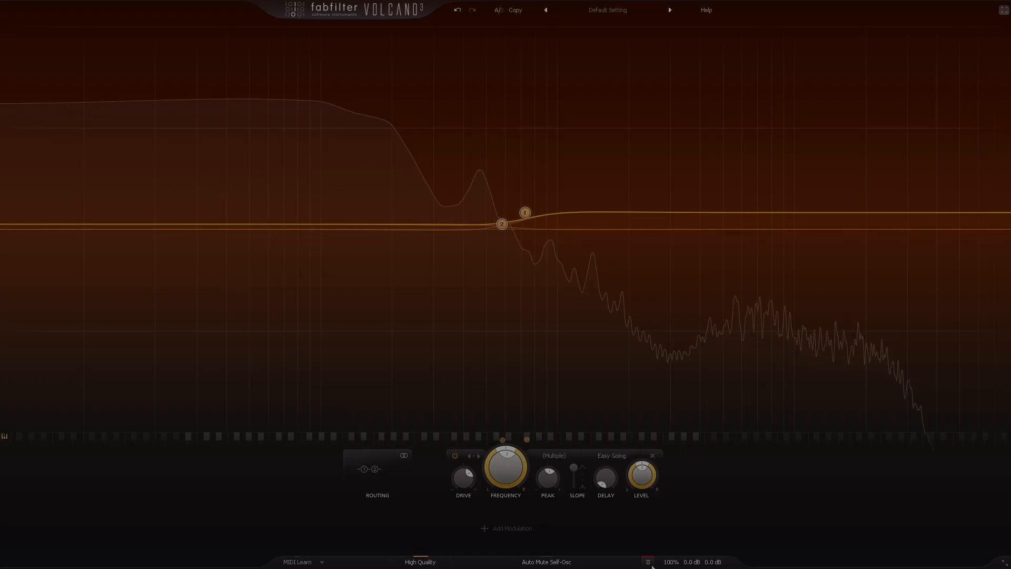
click(649, 563)
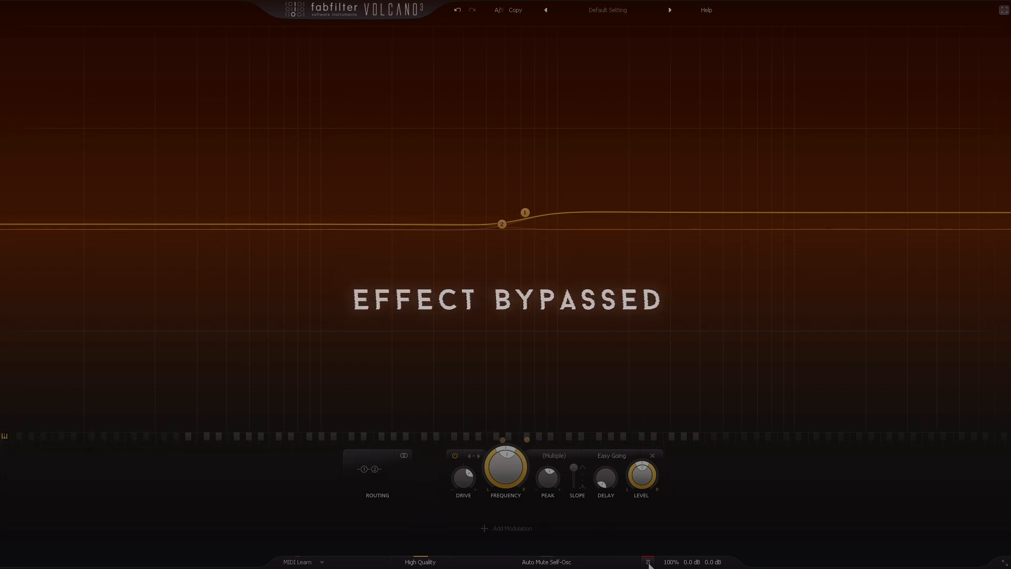
click(649, 563)
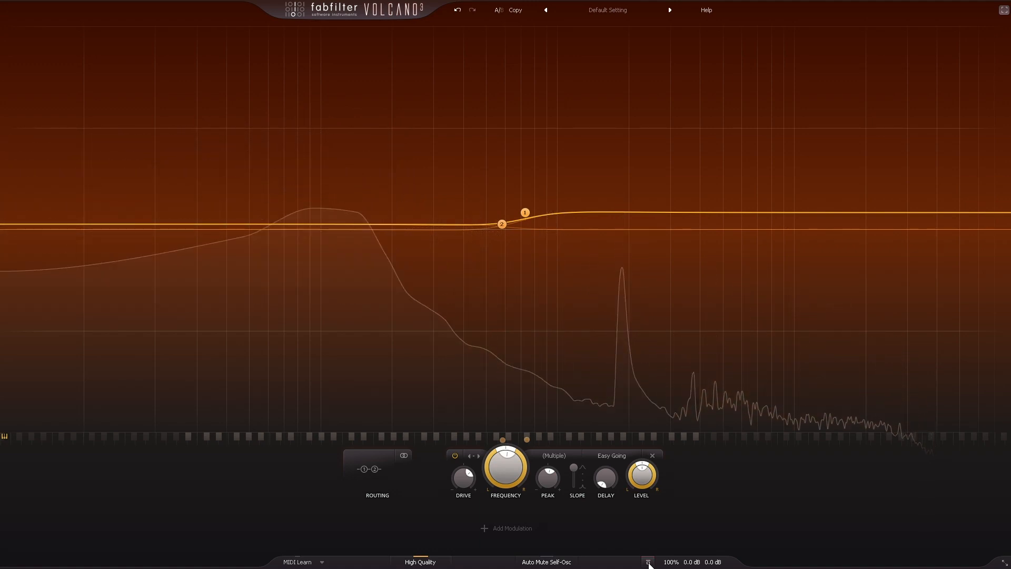
- Lower both shelf filters together, with the high shelf at about 739 Hz and peak 0.051, and delete the stray bell filter
mouse_move(527, 213)
drag(528, 215, 529, 221)
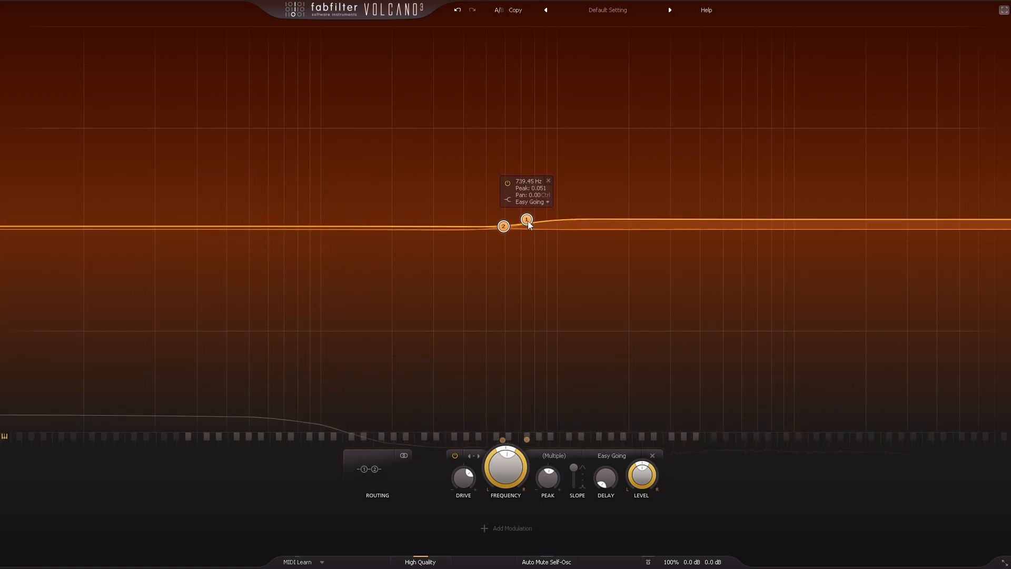
click(500, 226)
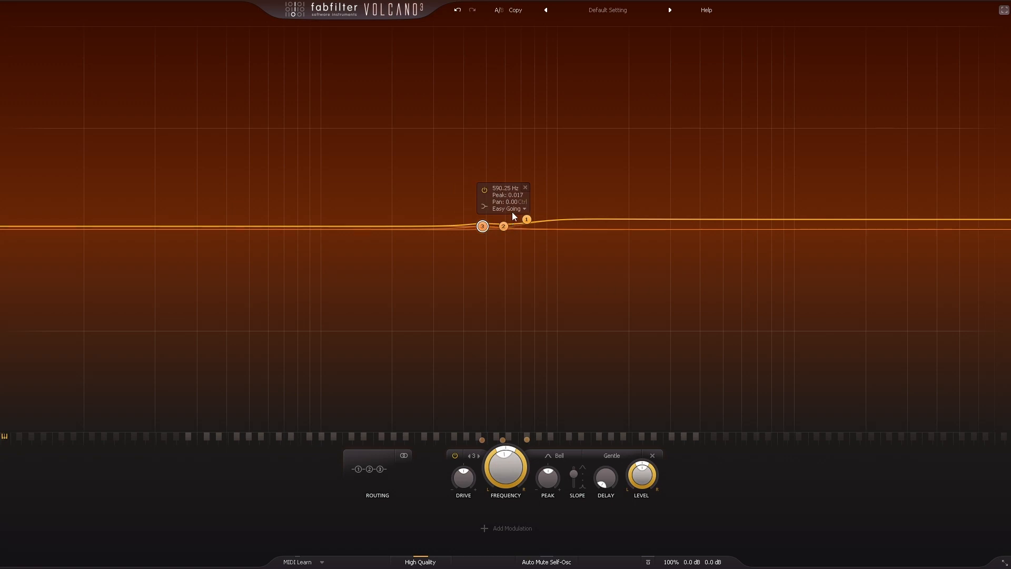
click(504, 187)
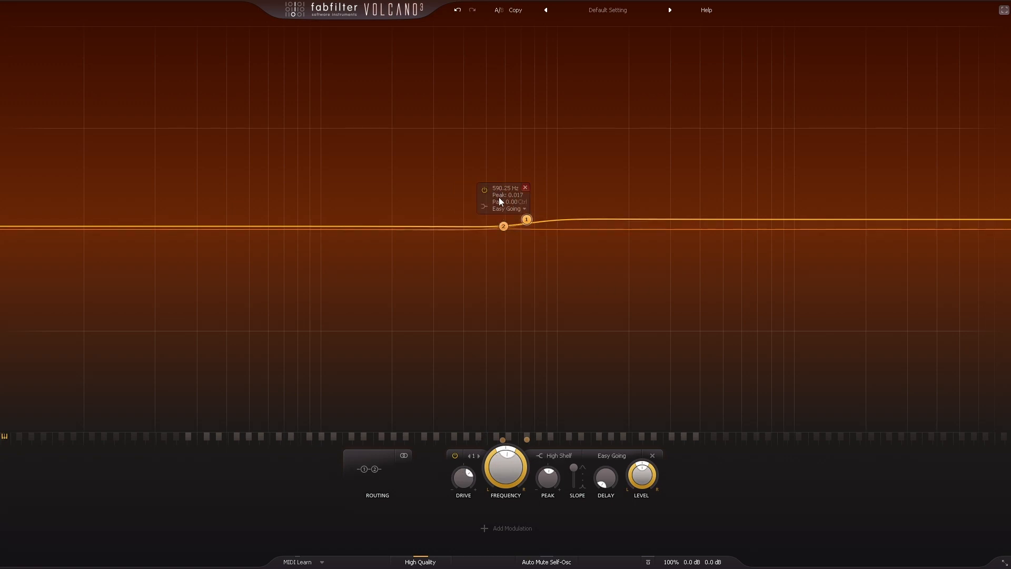
- Move low shelf filter 2 to about 538 Hz with a peak of about 0.037 and start playback
drag(504, 225, 494, 223)
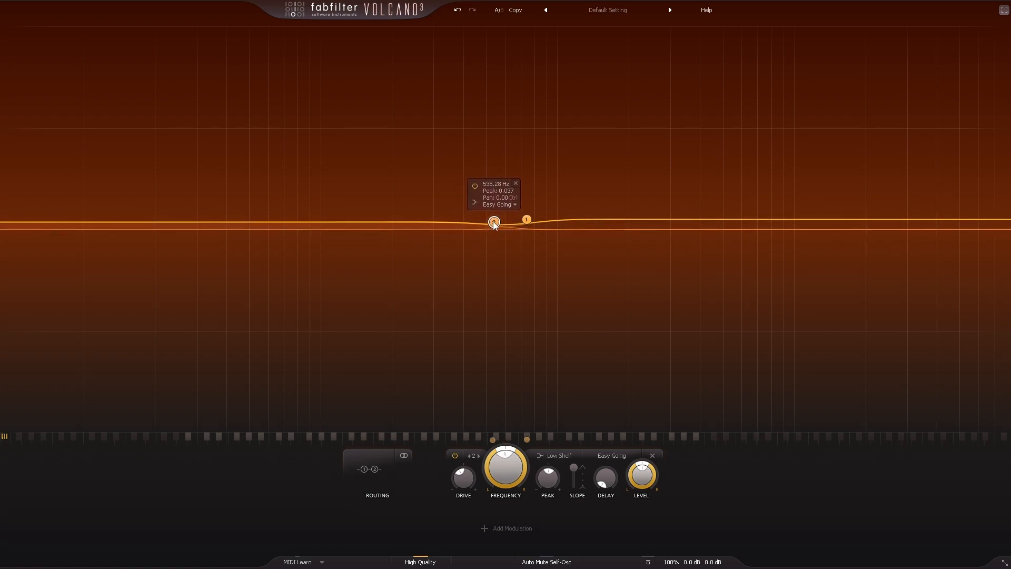
key(space)
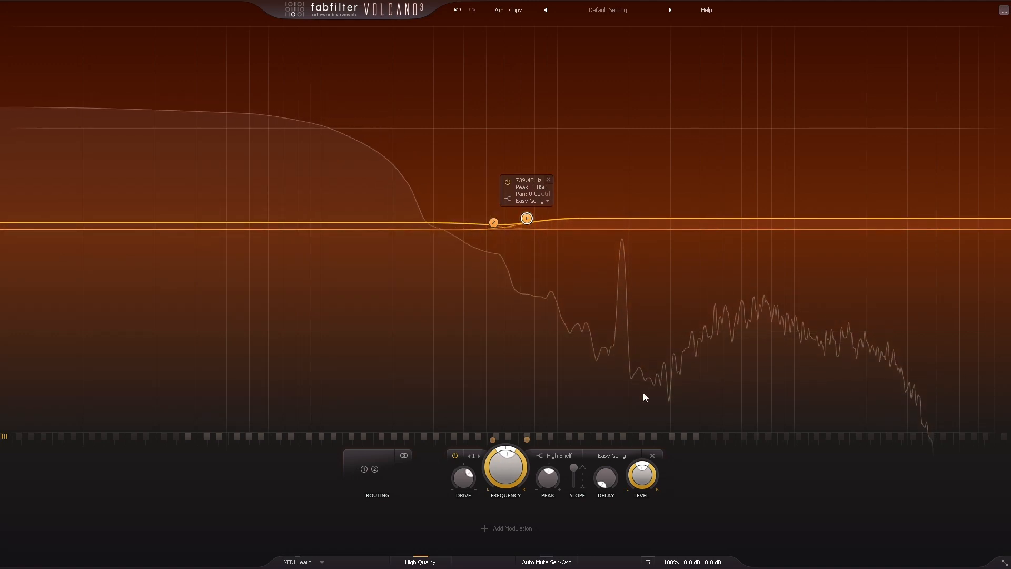
- Move high shelf filter 1 to about 732 Hz with a peak of about 0.074 and lower the overall mix to 70%
click(647, 562)
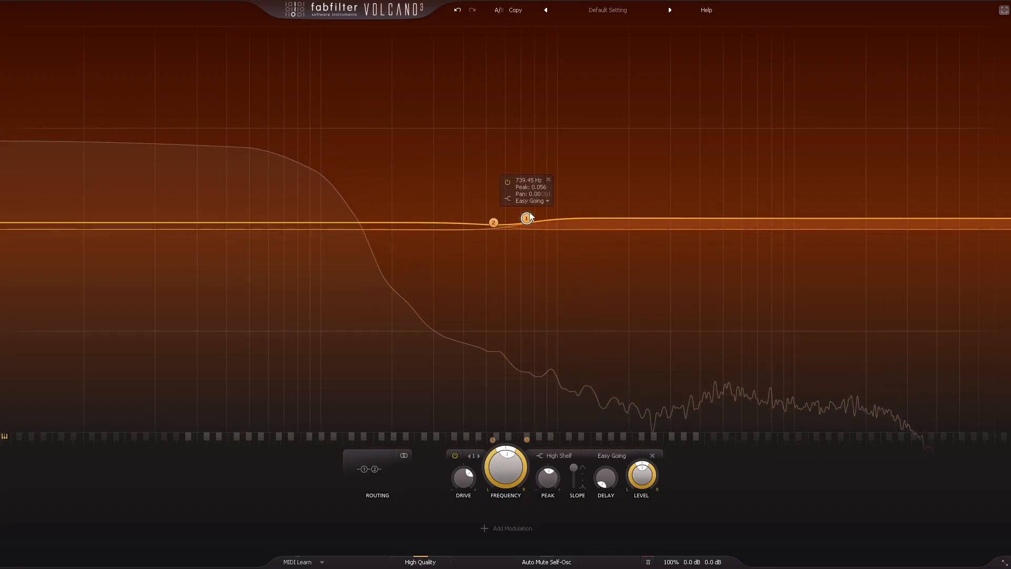
drag(530, 215, 529, 212)
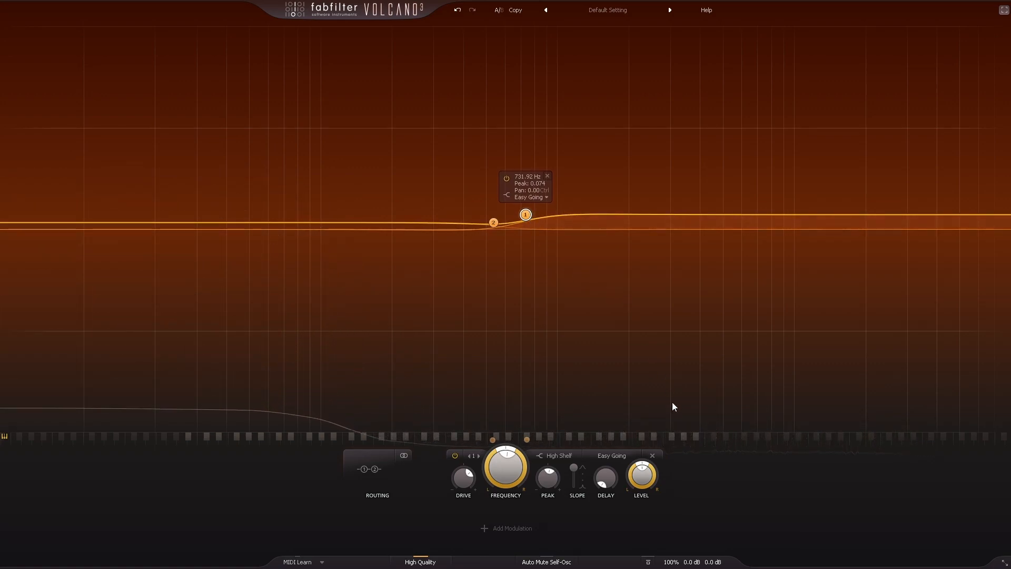
mouse_move(671, 562)
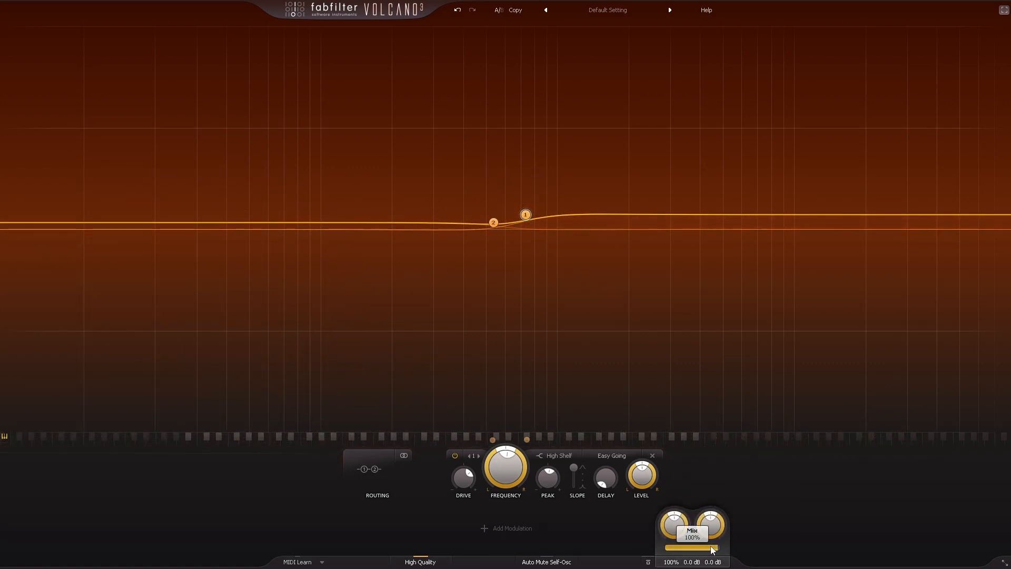
scroll(711, 547, down, 4)
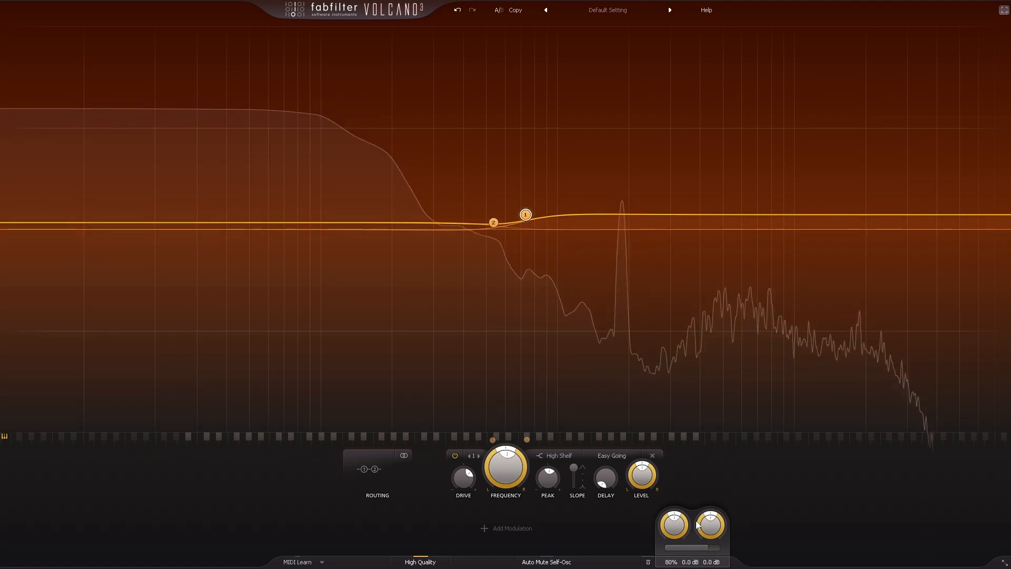
drag(702, 549, 726, 549)
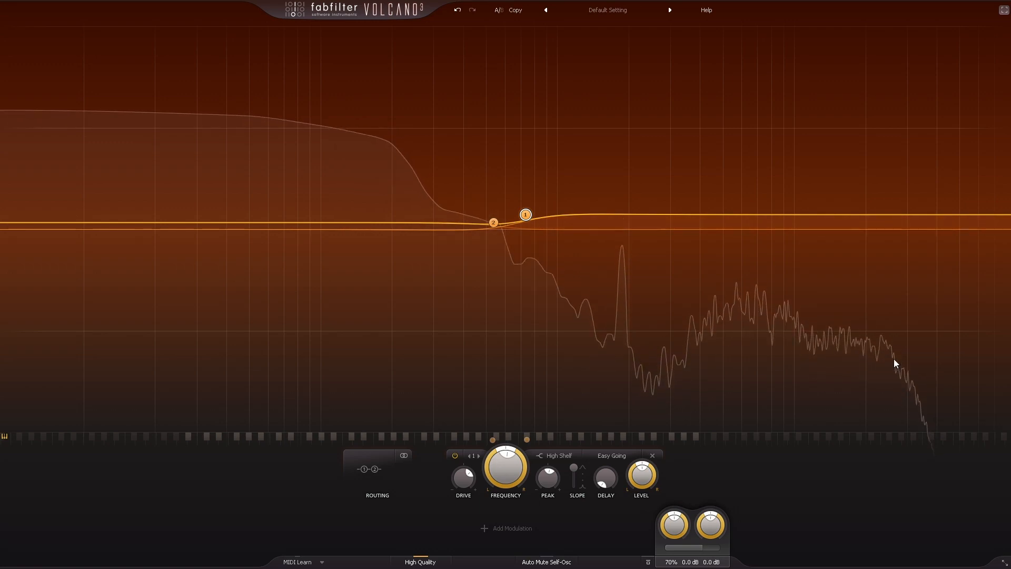
- Close the Master track's Volcano 3, solo the XD-REC track and show its Volcano 3 in full screen during playback
click(1004, 11)
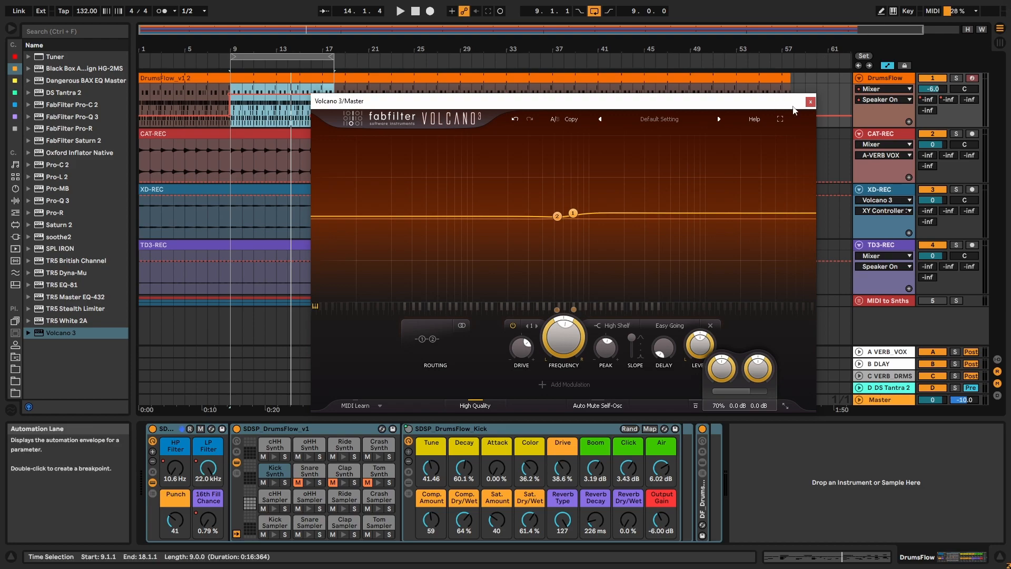
click(810, 102)
click(883, 191)
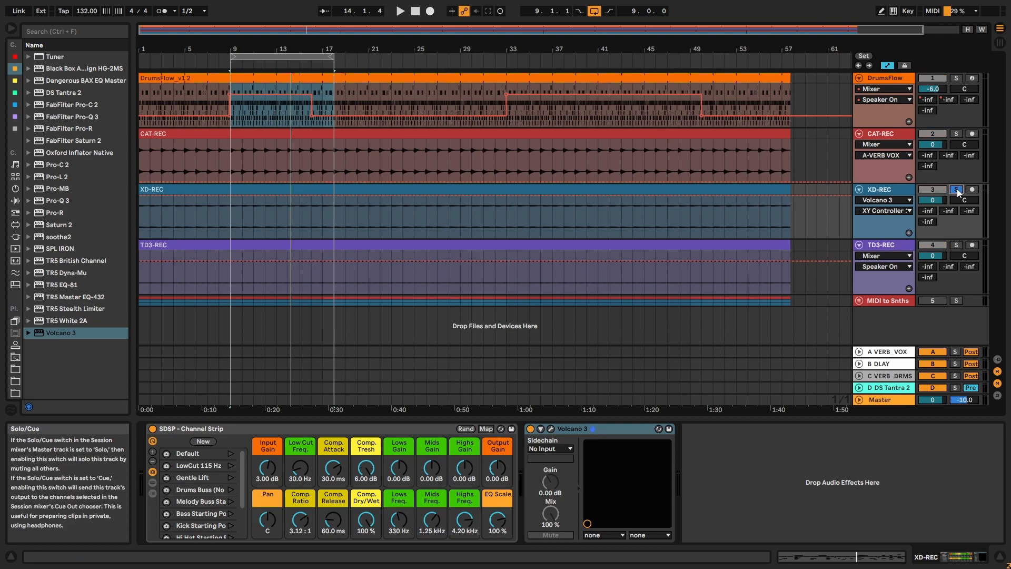
click(550, 428)
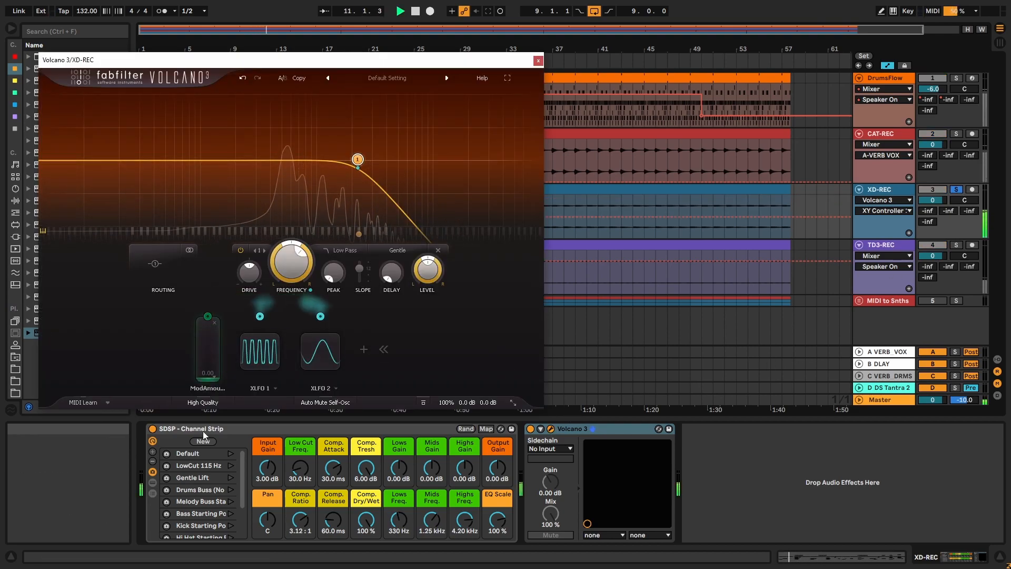
drag(413, 69, 397, 129)
click(495, 145)
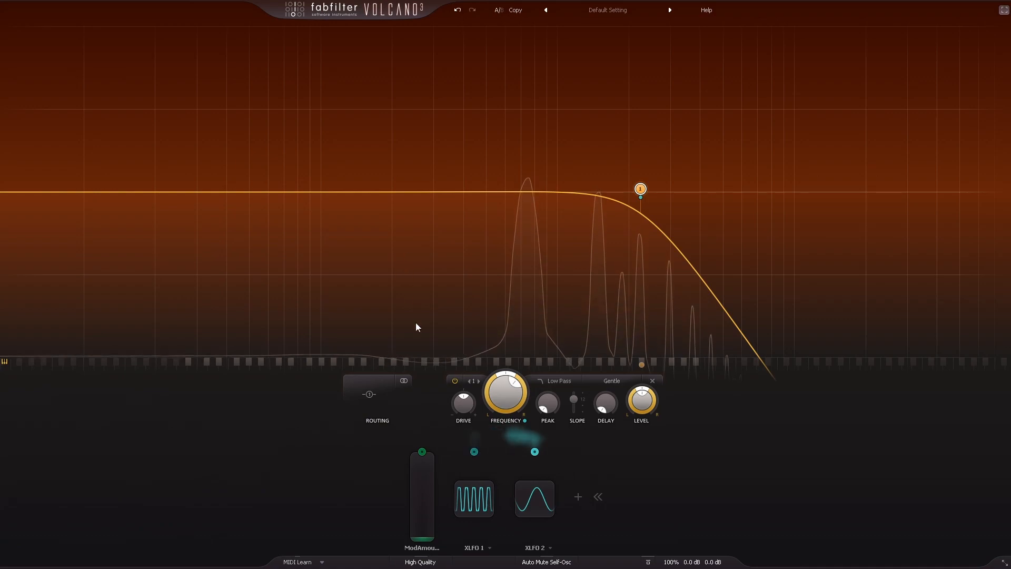
- Raise the ModAmount slider in stages and examine XLFO 1, XLFO 2 and their modulation slots on filter 1's frequency
drag(425, 533, 424, 510)
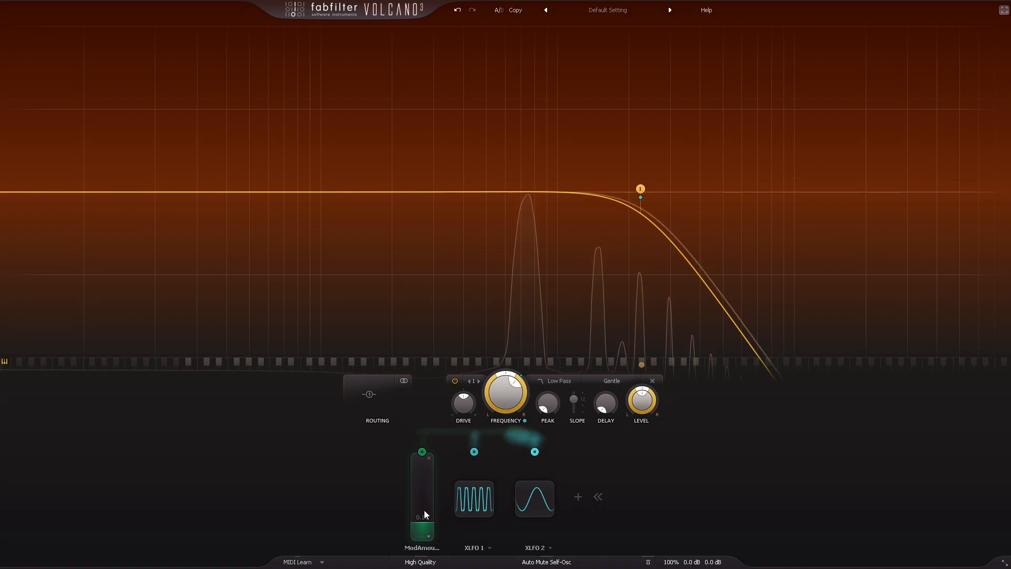
click(471, 508)
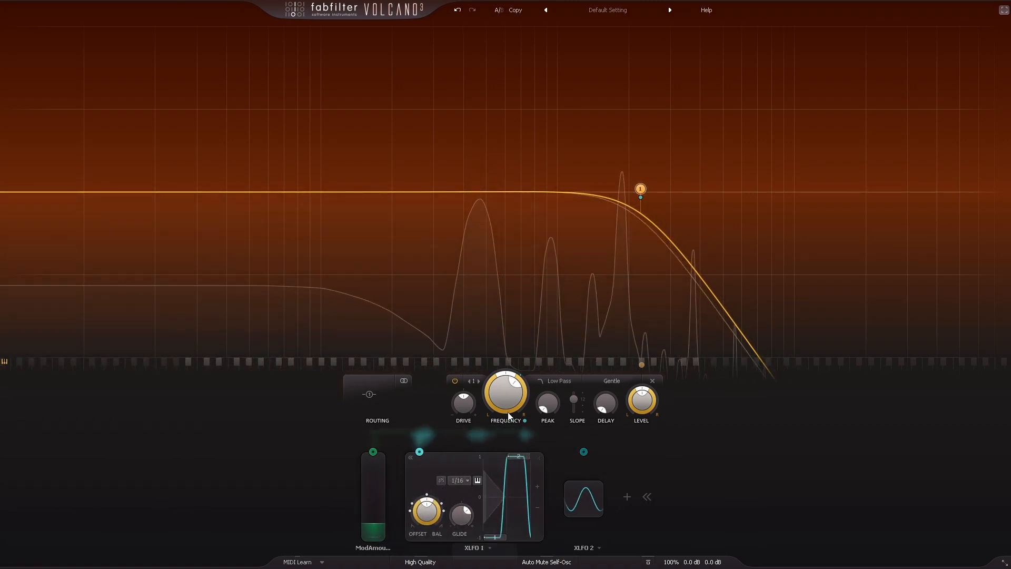
mouse_move(510, 395)
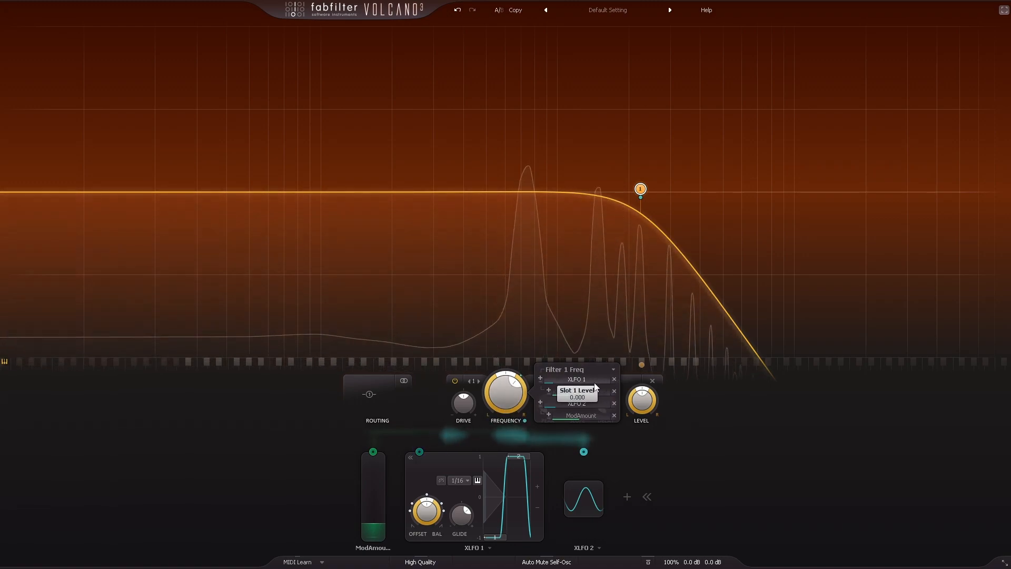
click(581, 492)
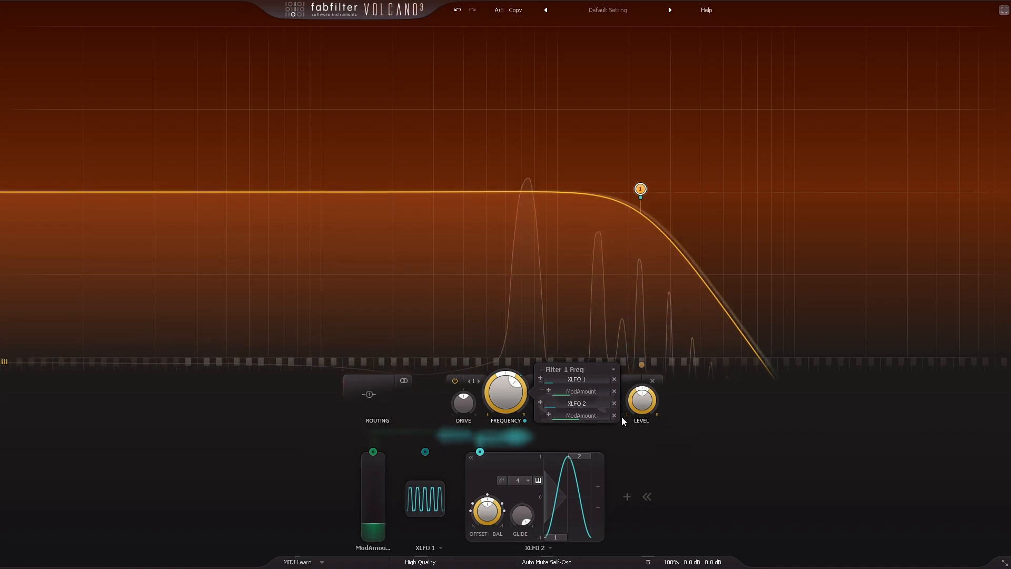
drag(370, 520, 369, 469)
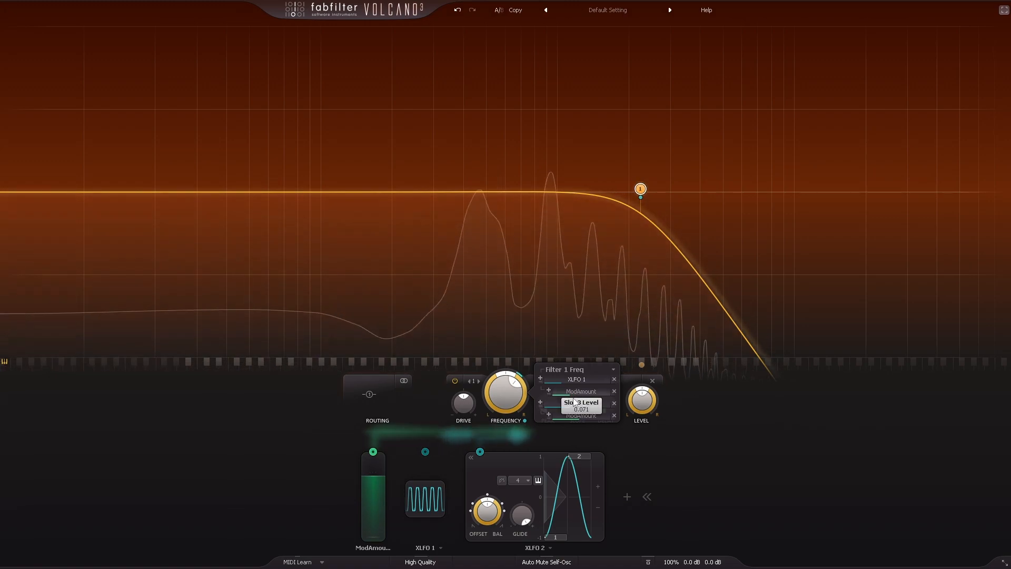
mouse_move(572, 416)
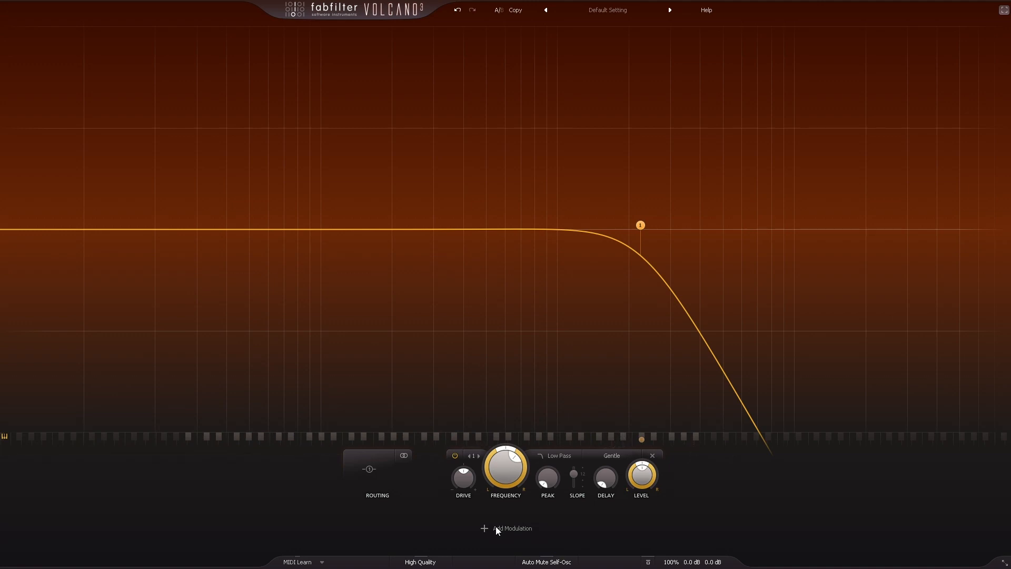
- Add an XLFO modulation source synced to 1/16 and assign it to filter 1's frequency
click(496, 529)
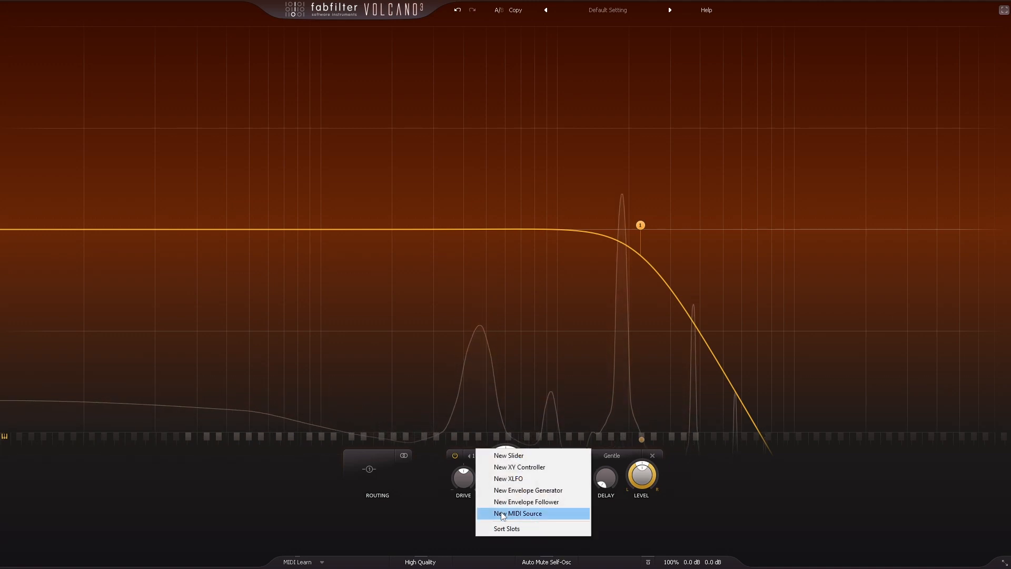
click(517, 476)
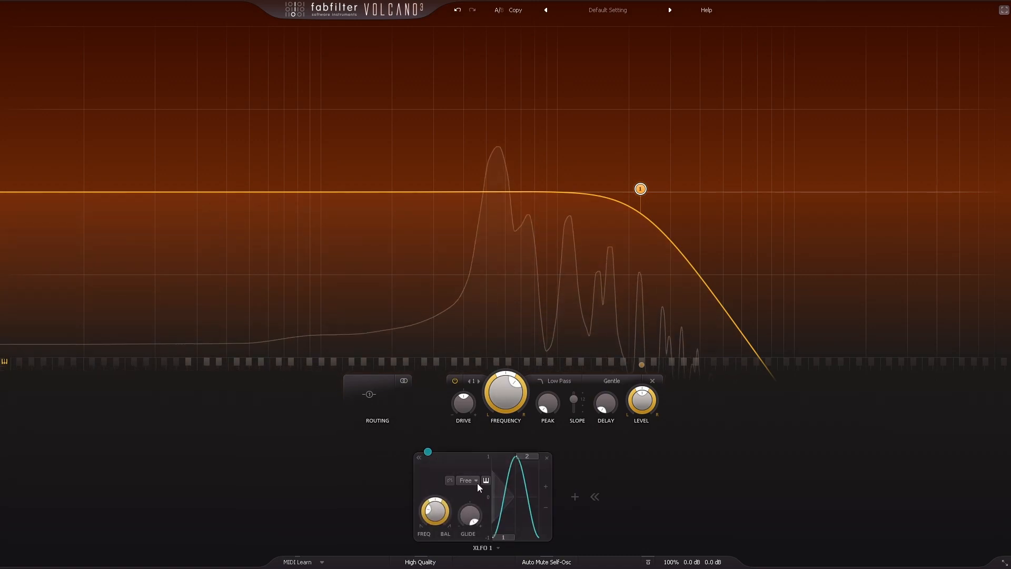
click(478, 483)
click(489, 454)
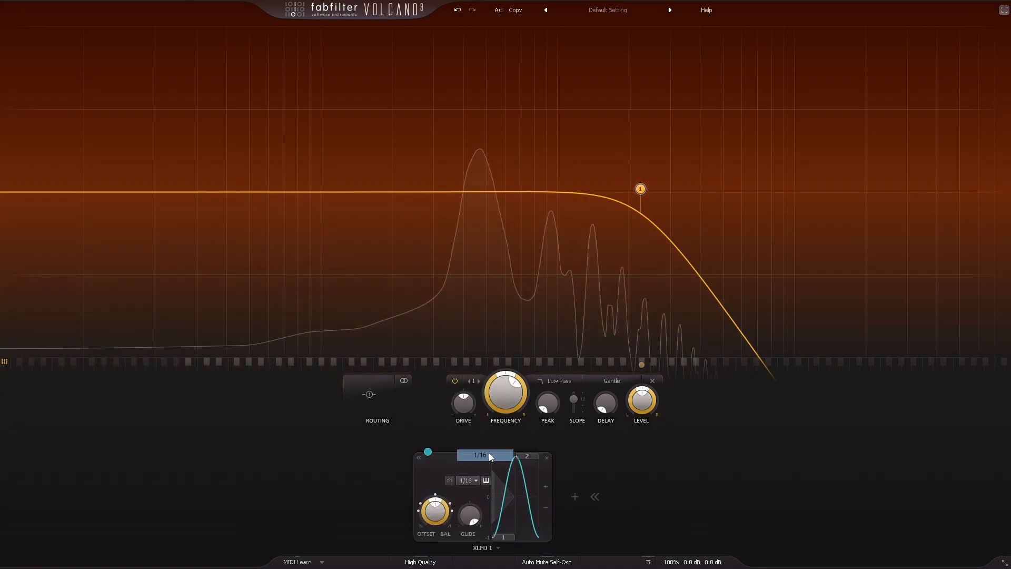
mouse_move(427, 452)
mouse_down()
mouse_move(454, 445)
mouse_move(500, 398)
mouse_move(566, 402)
mouse_move(540, 402)
mouse_up()
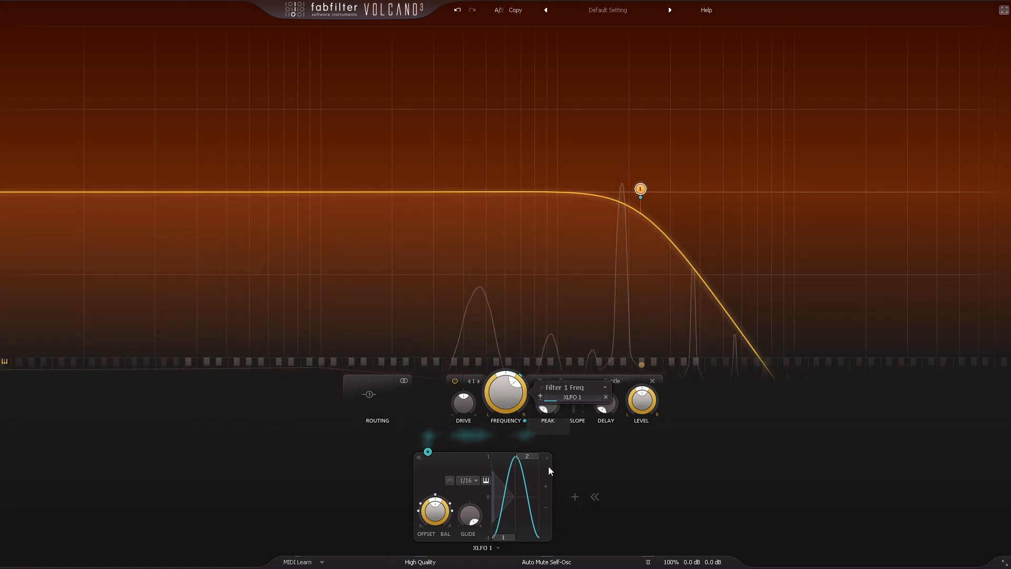
- Add a second XLFO synced to 2, assign it to filter 1's frequency, and collapse the expanded modulation source
click(575, 496)
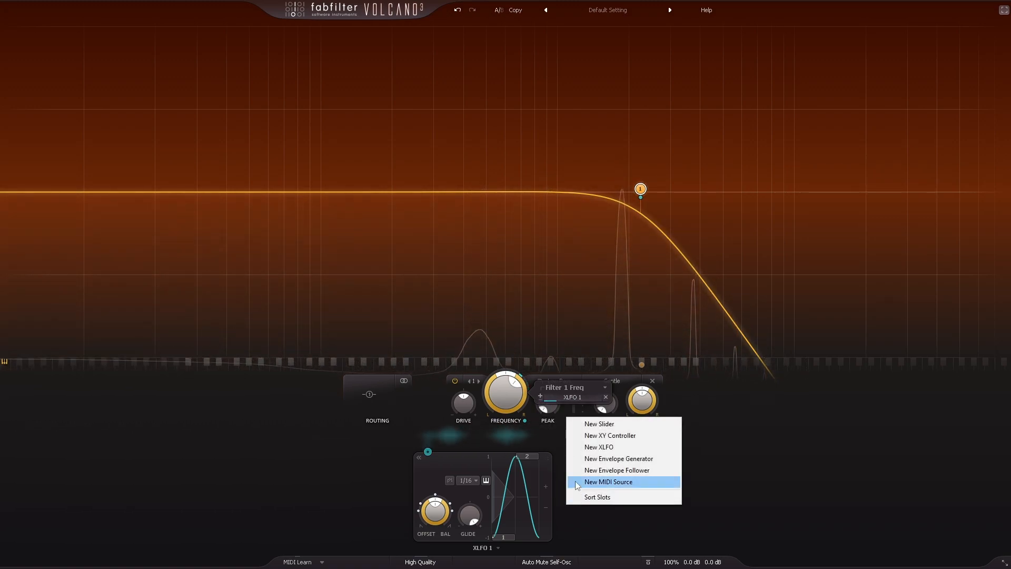
click(596, 448)
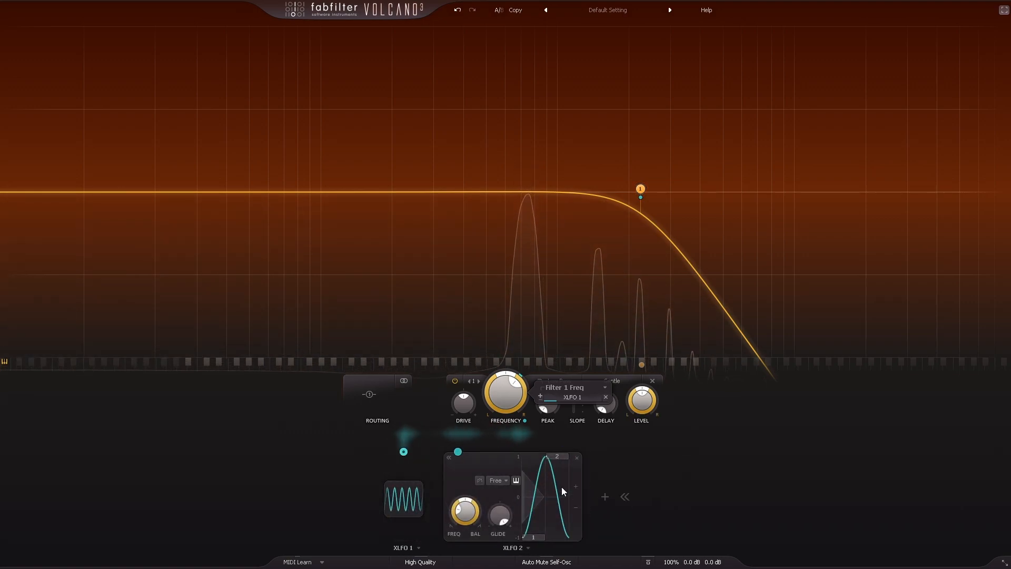
click(506, 480)
click(520, 395)
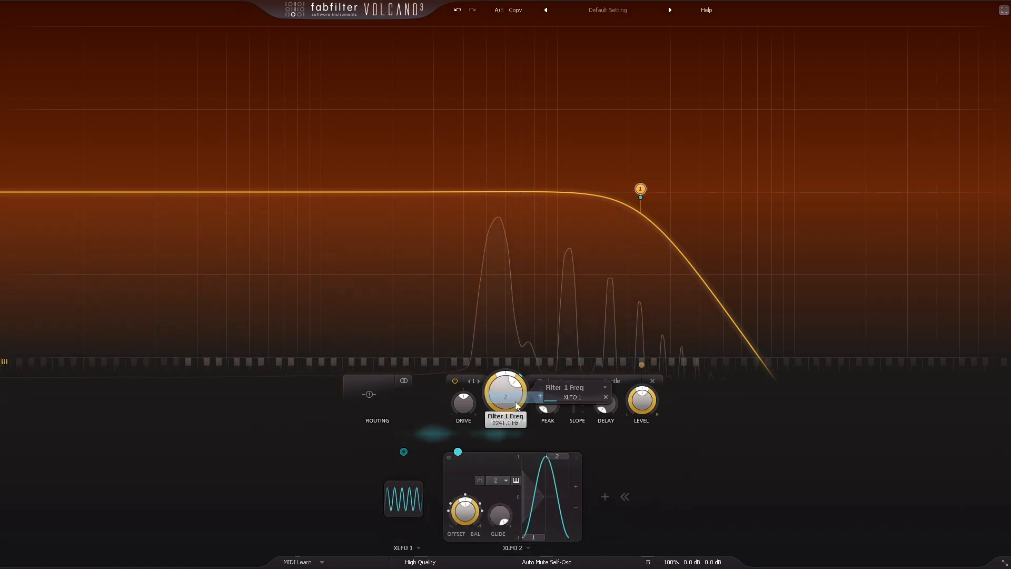
mouse_move(457, 451)
mouse_down()
mouse_move(526, 416)
mouse_move(501, 390)
mouse_up()
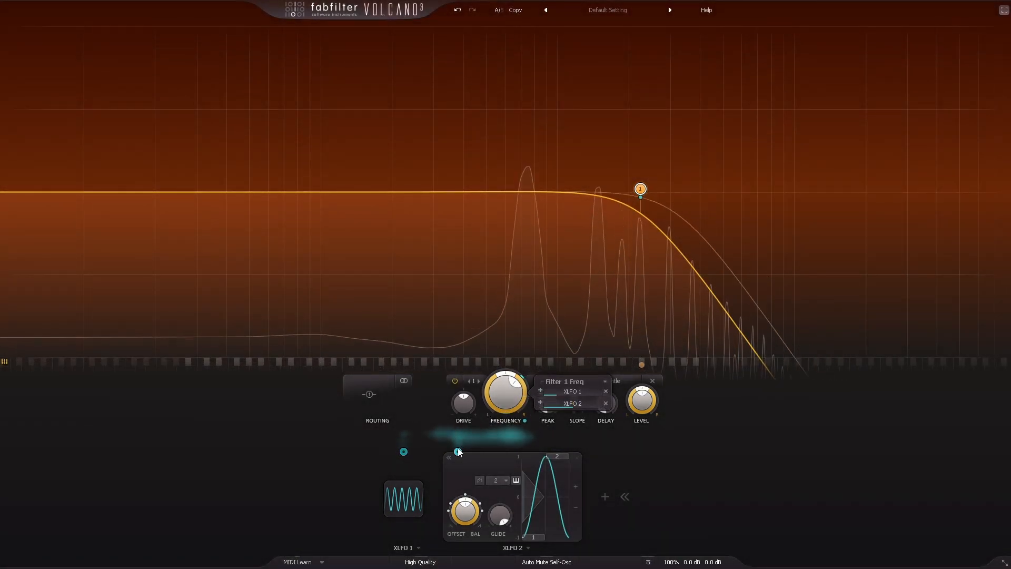
mouse_move(458, 451)
mouse_down()
mouse_move(603, 390)
mouse_move(569, 394)
mouse_move(422, 468)
mouse_move(458, 451)
mouse_up()
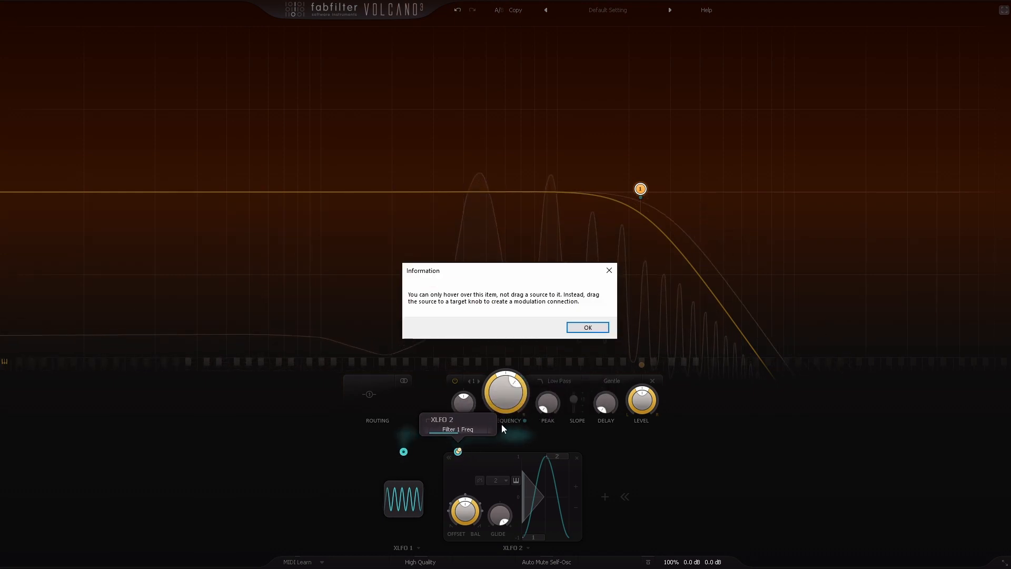
click(592, 328)
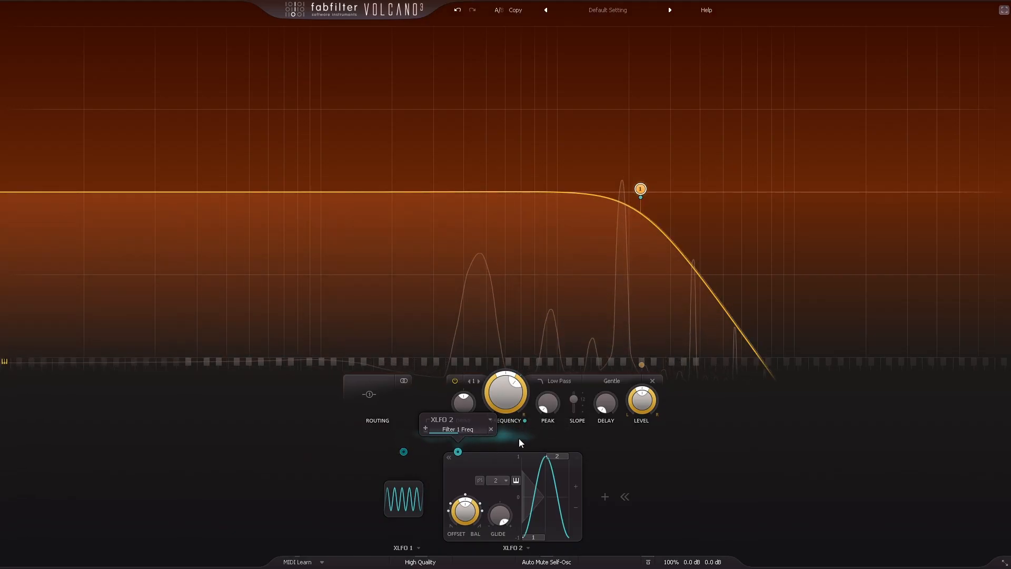
click(625, 497)
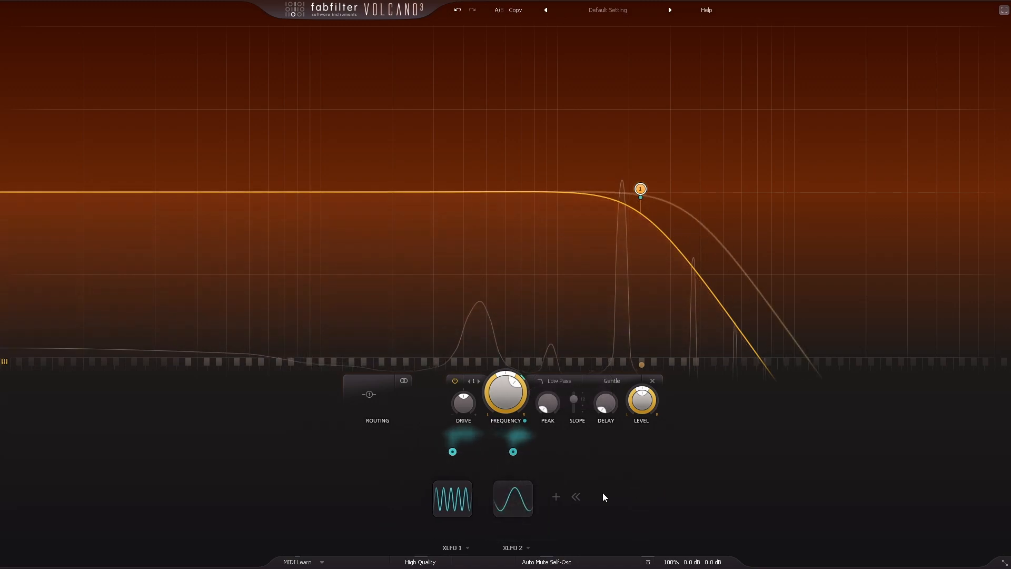
- Add a slider source and assign it to the modulation levels of both XLFO slots on filter 1's frequency
click(556, 497)
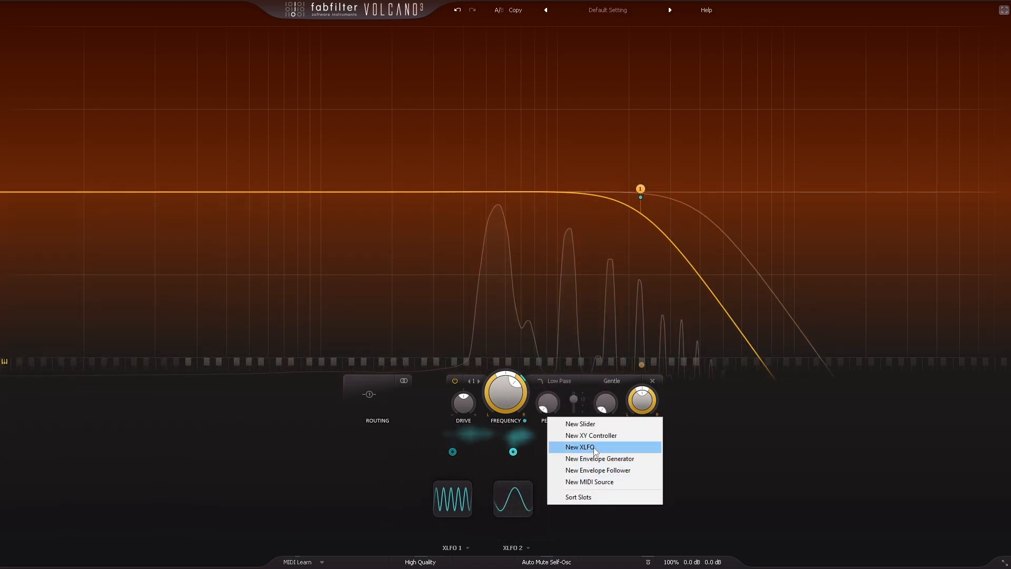
click(593, 425)
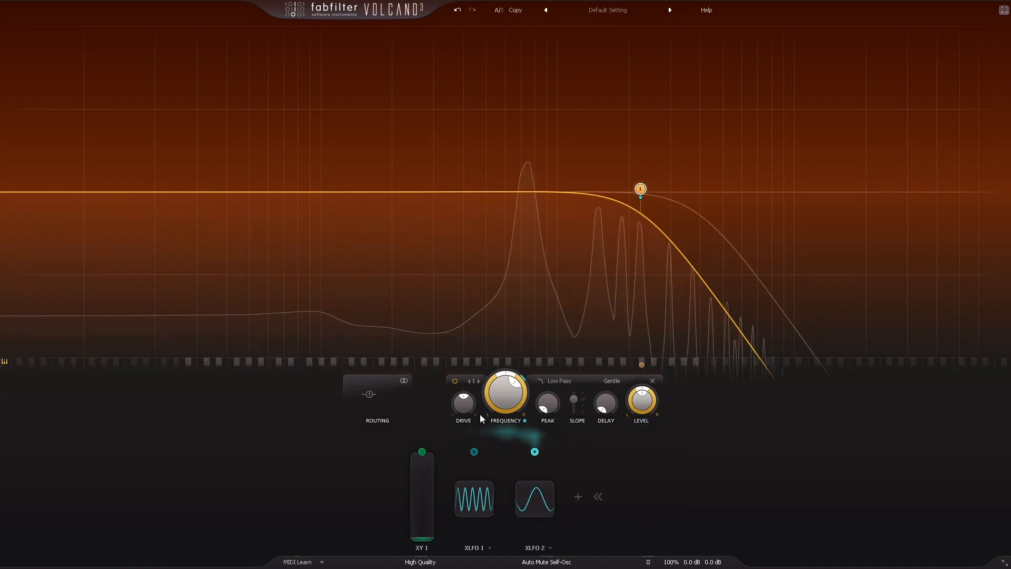
drag(422, 456, 544, 420)
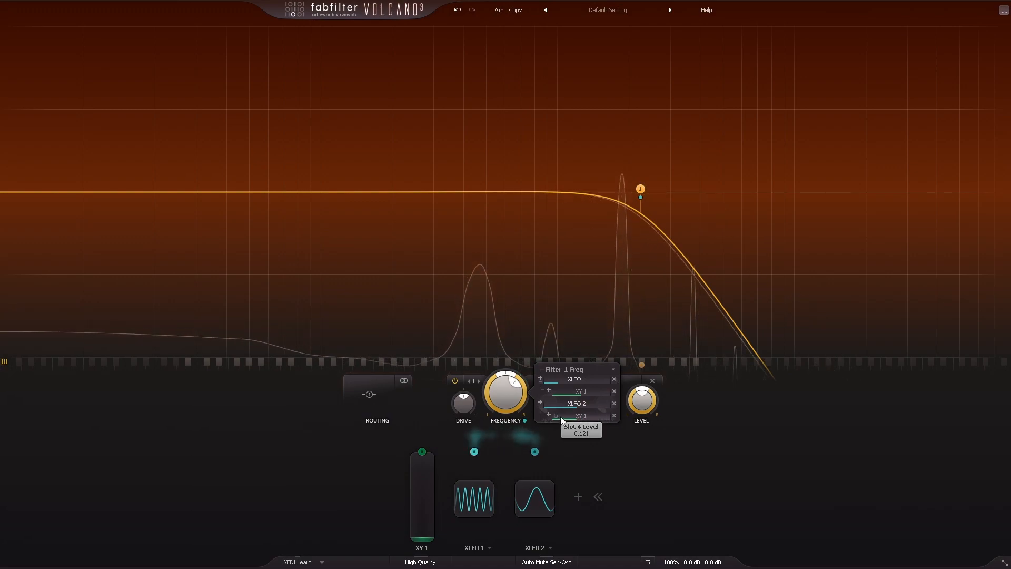
drag(606, 392, 582, 393)
- Increase the slider's modulation levels on both XLFO slots, with slot 4 at about 0.926, and test different slider amounts
drag(430, 509, 428, 486)
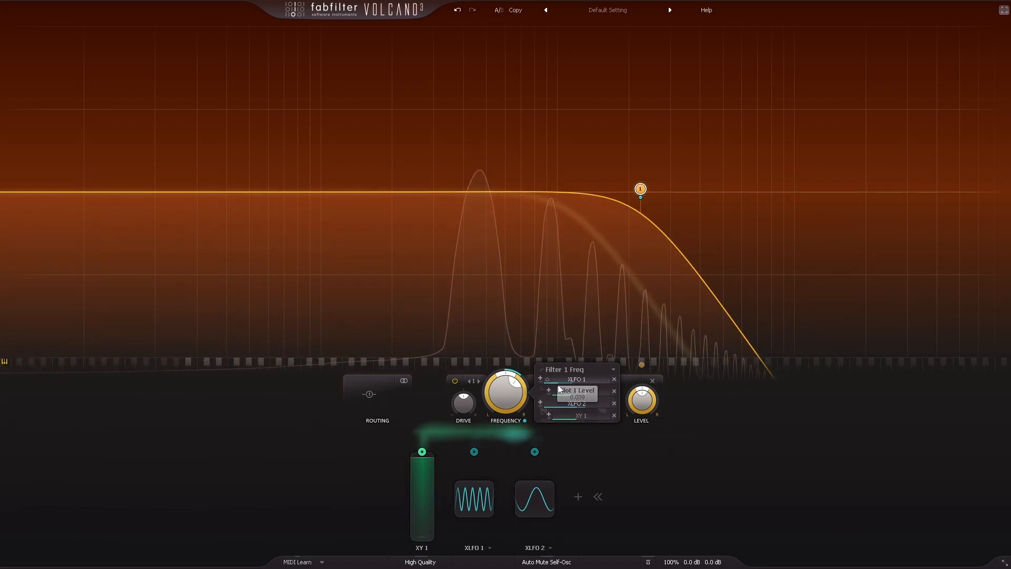
drag(581, 391, 500, 411)
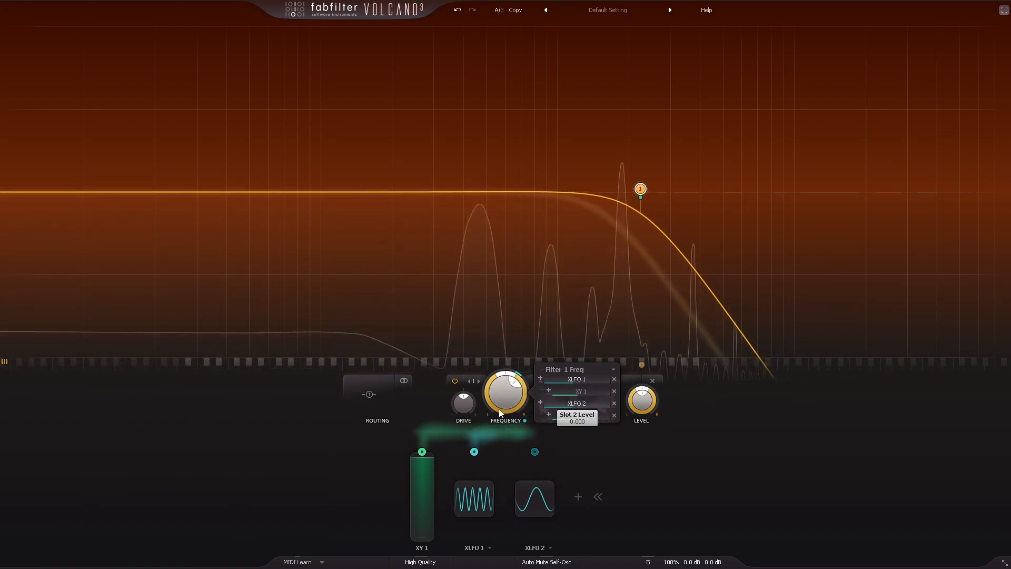
drag(586, 416, 643, 420)
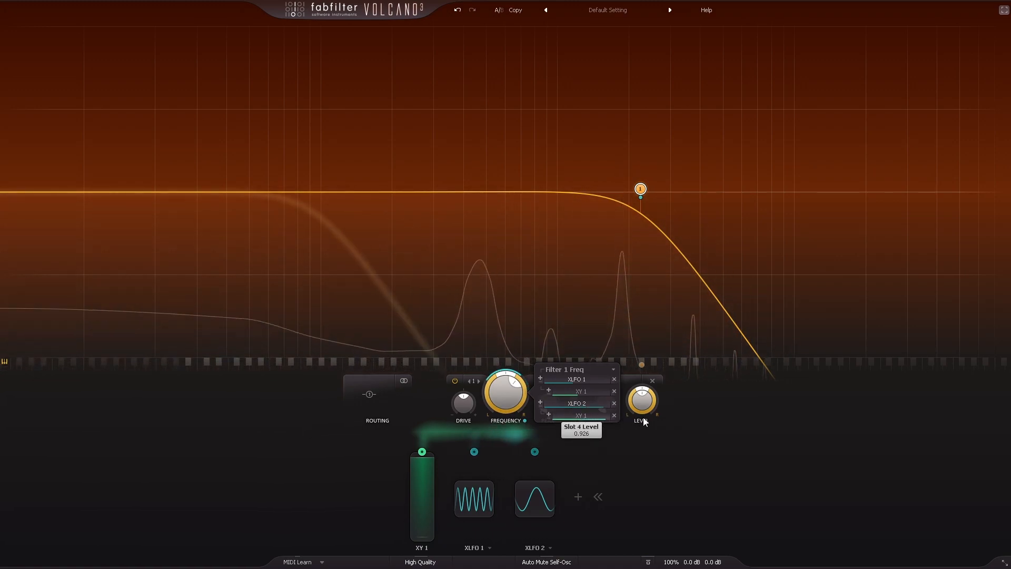
drag(589, 393, 646, 395)
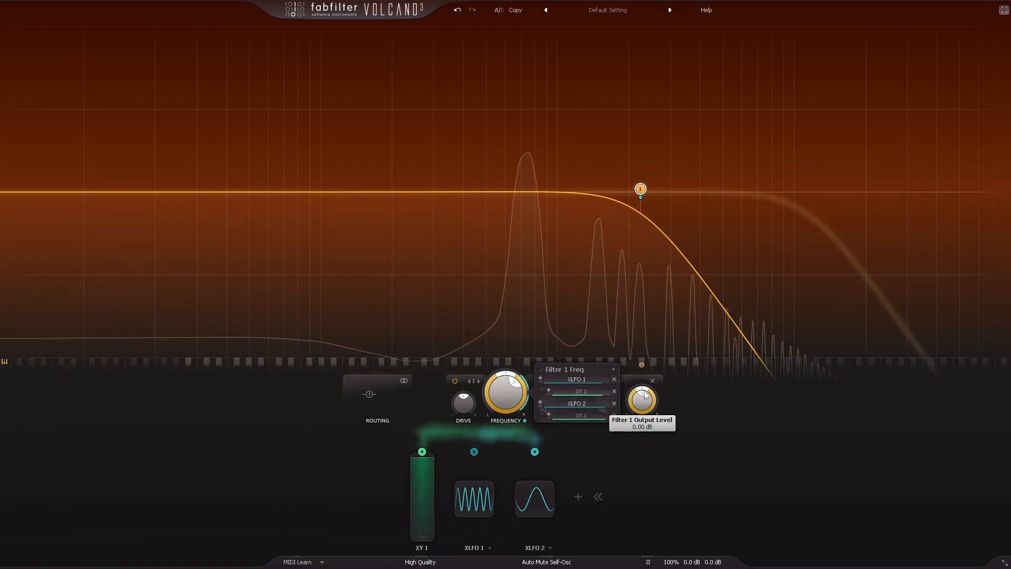
mouse_move(421, 486)
mouse_down()
mouse_move(422, 542)
mouse_move(427, 482)
mouse_move(426, 492)
mouse_up()
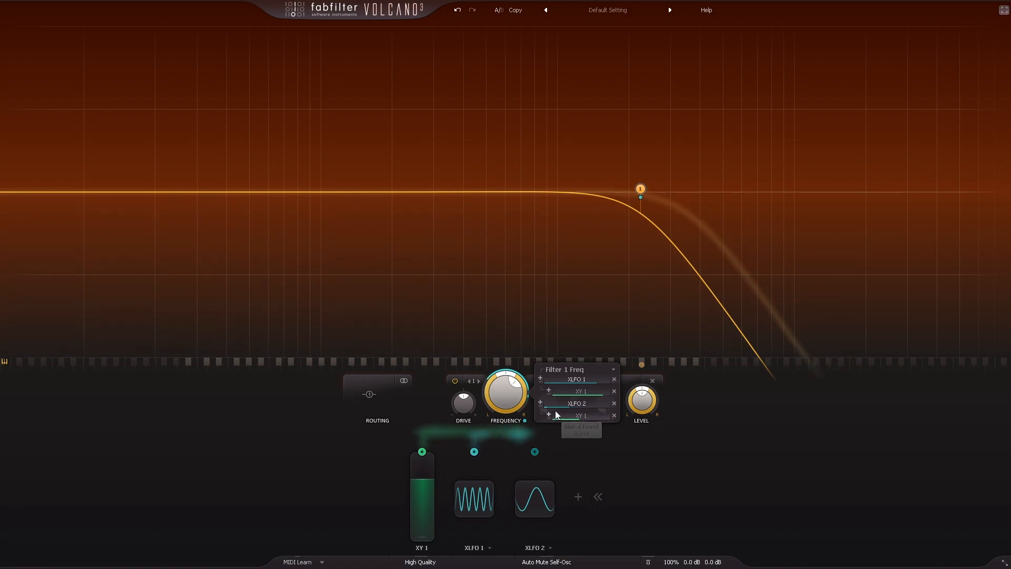
drag(416, 494, 418, 471)
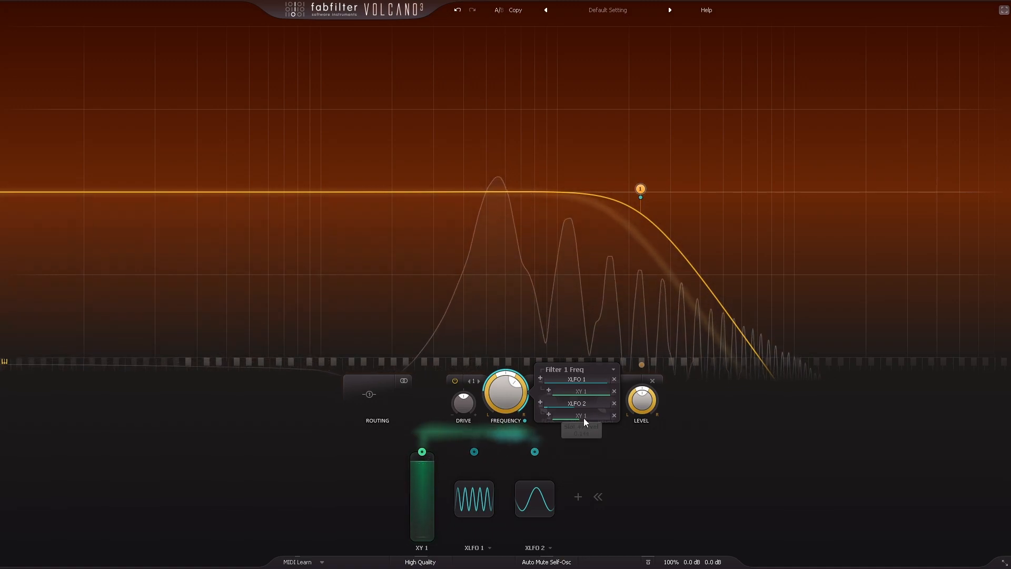
- Adjust the slider's modulation levels on the XLFO 1 and XLFO 2 slots of filter 1's frequency
mouse_move(587, 419)
mouse_down()
mouse_move(635, 417)
mouse_move(577, 396)
mouse_move(529, 402)
mouse_move(592, 415)
mouse_up()
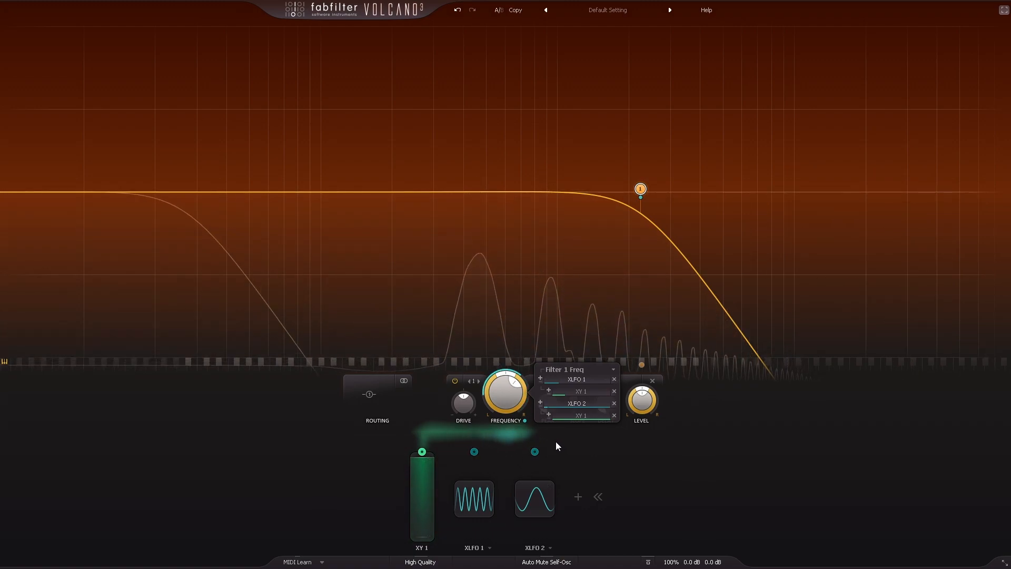
drag(579, 392, 589, 393)
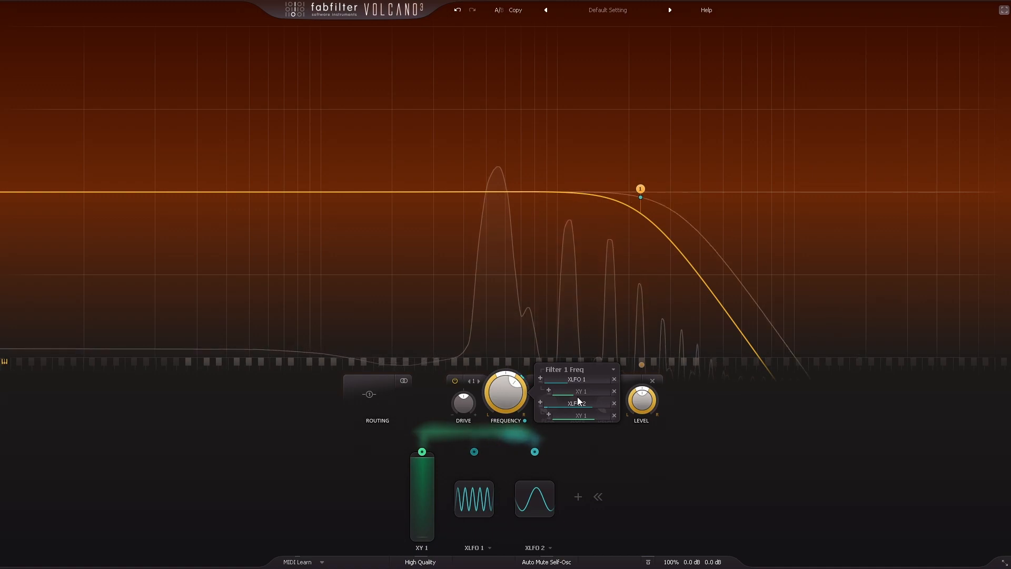
mouse_move(576, 416)
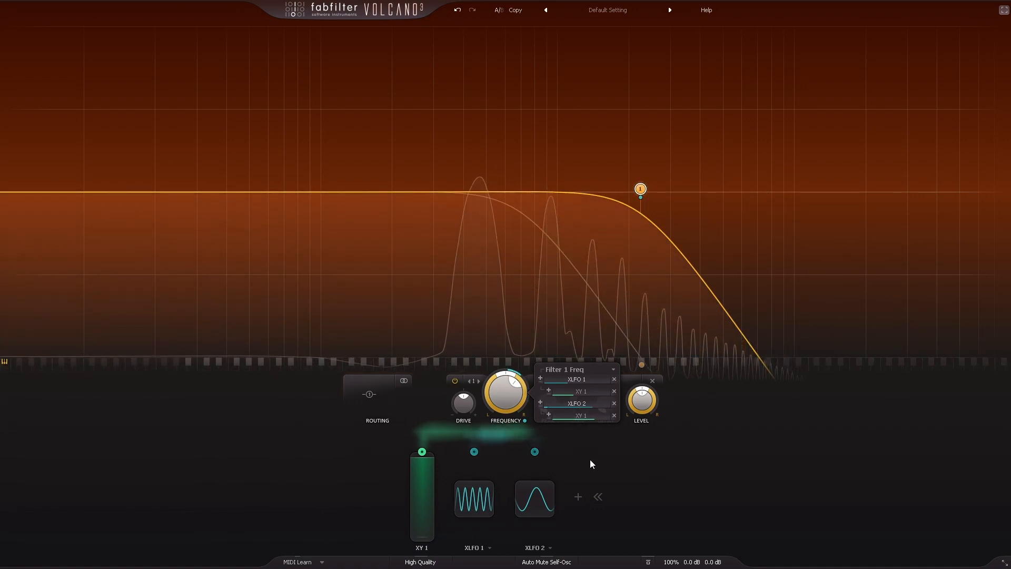
click(591, 490)
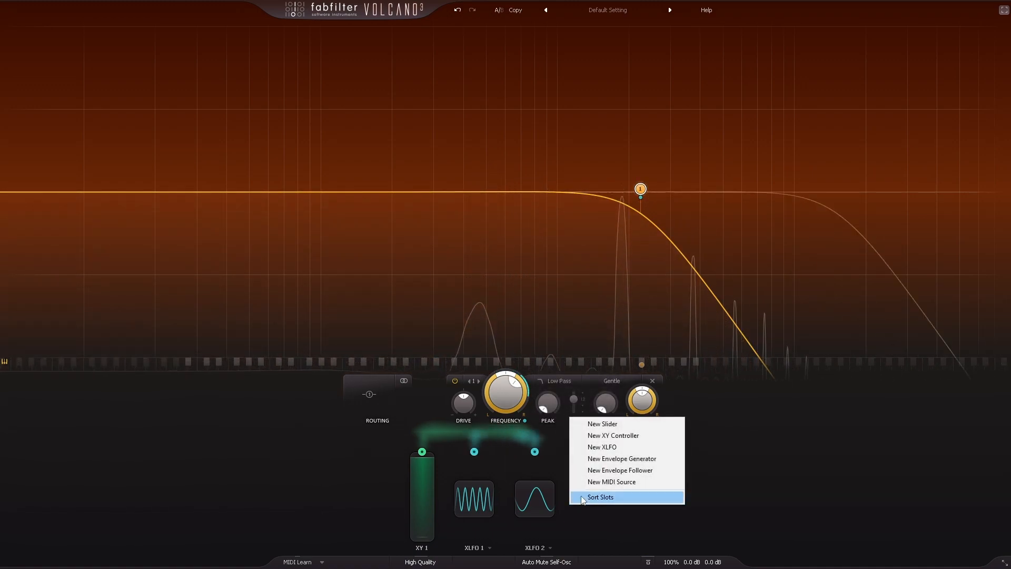
click(767, 490)
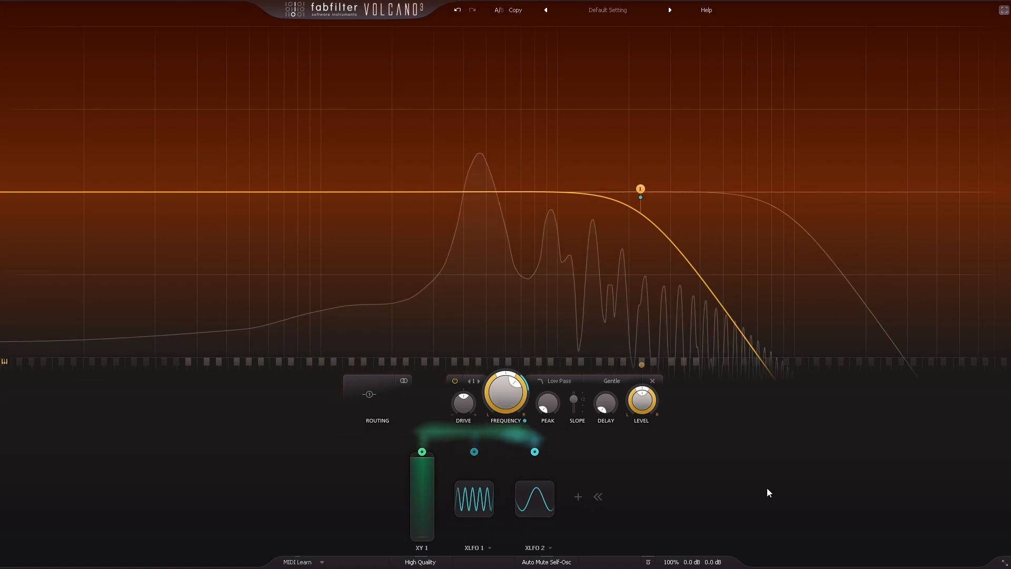
mouse_move(641, 201)
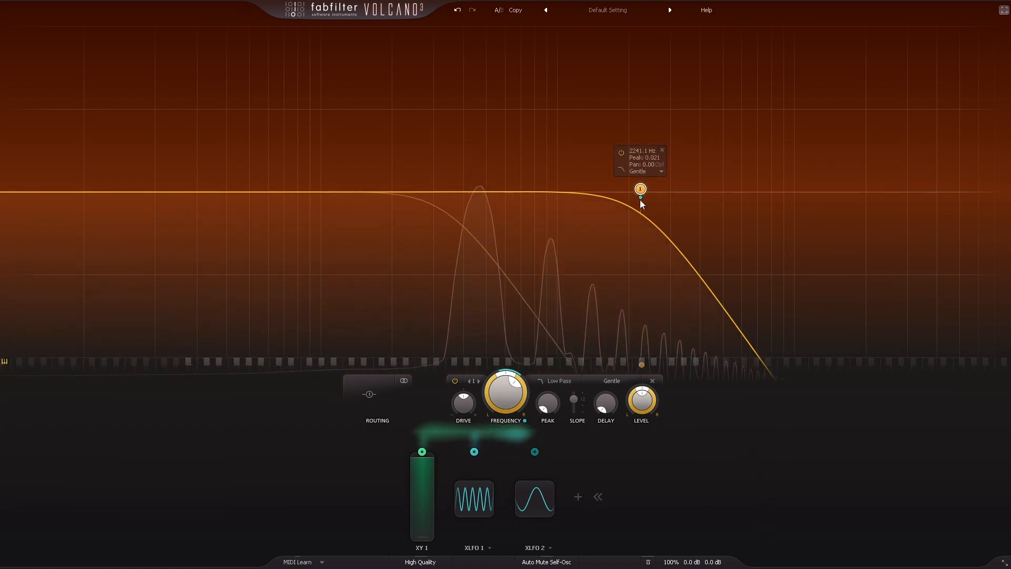
- Save the current settings as a preset named SynthMod in the Volcano 3 preset folder
click(611, 11)
click(584, 157)
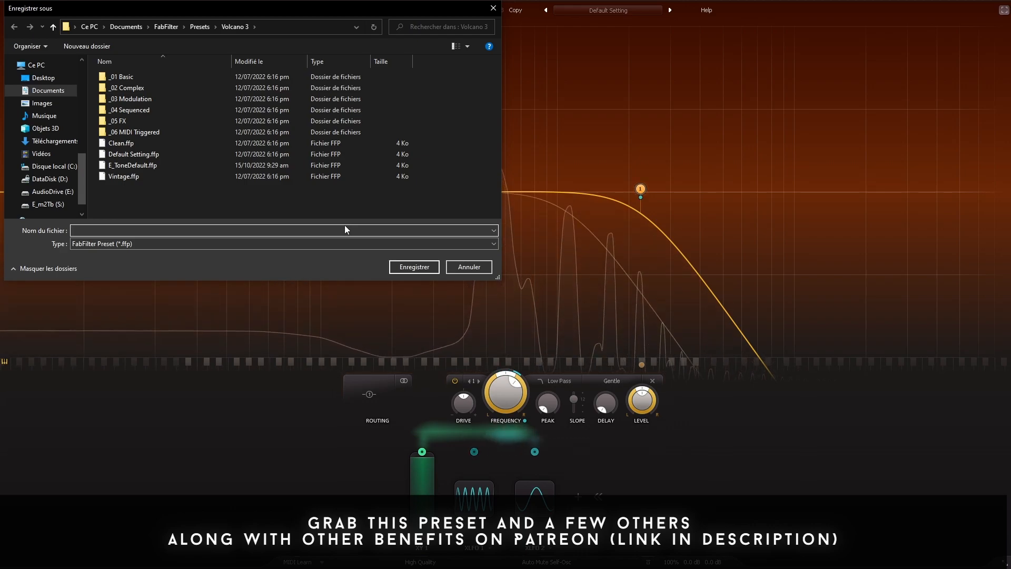
text(SynthMod)
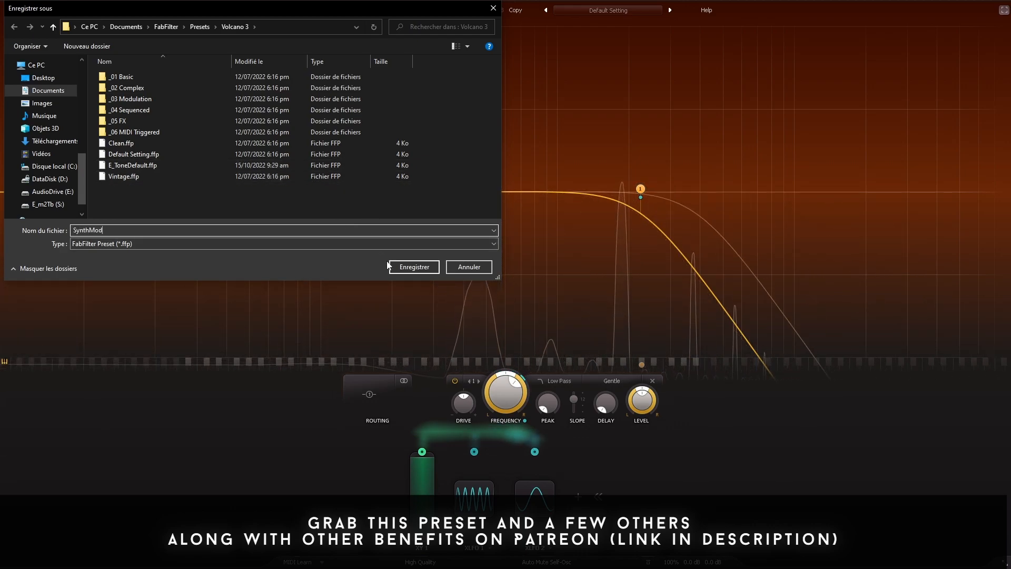
click(407, 267)
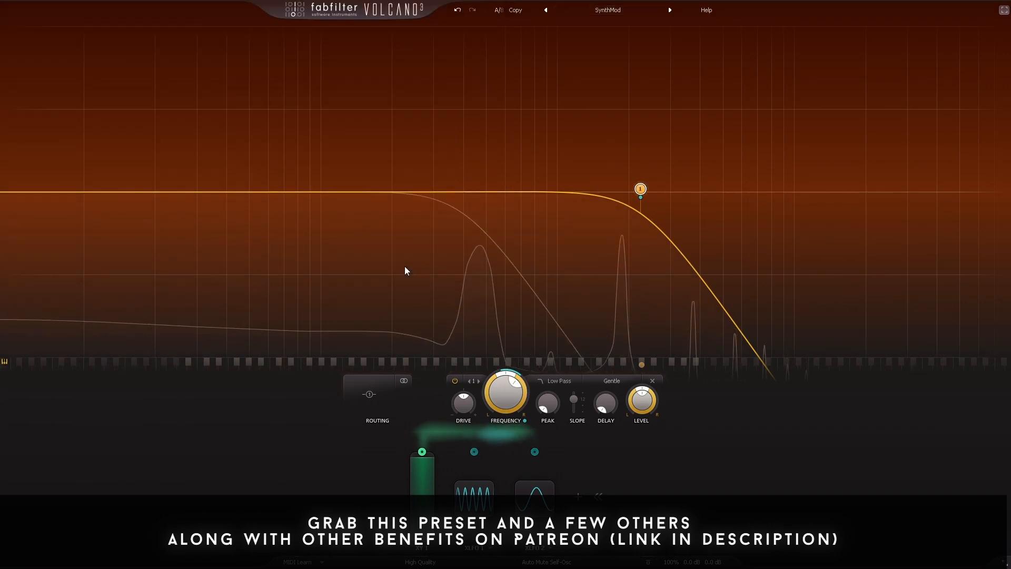
- Load the E_ToneDefault preset and adjust the frequency of both shelf filters together
click(609, 10)
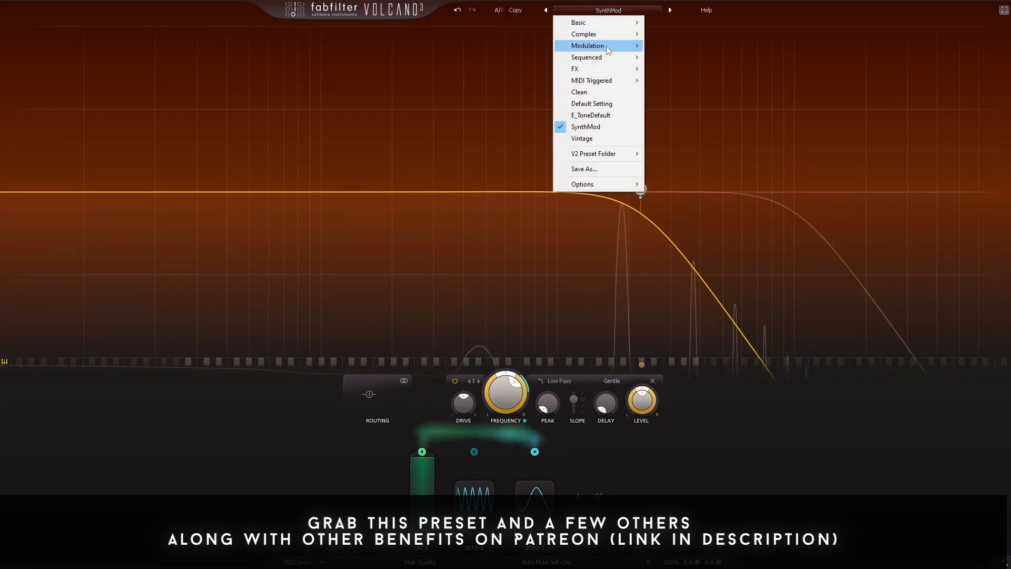
click(599, 116)
mouse_move(504, 186)
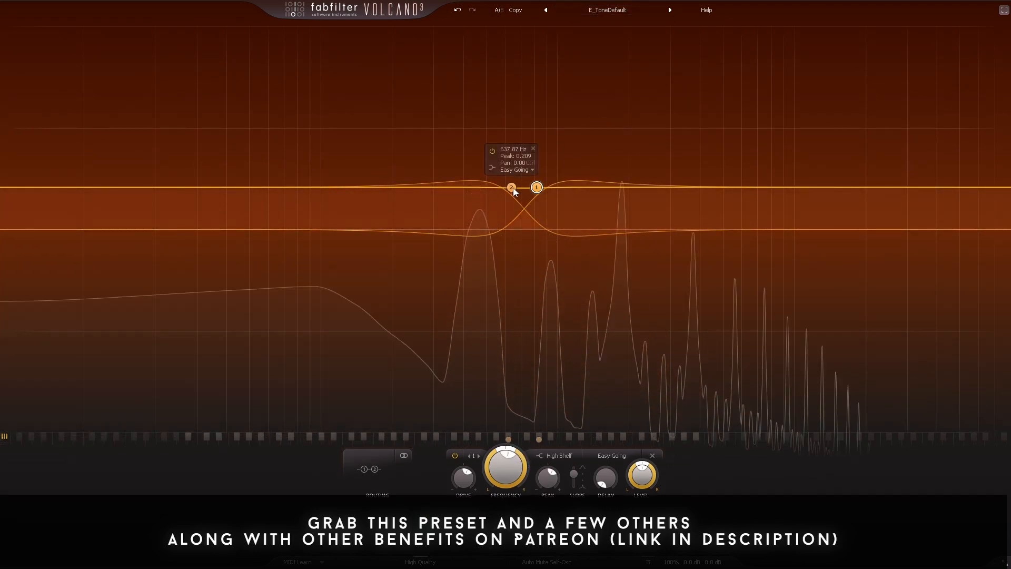
drag(428, 157, 590, 220)
mouse_move(506, 470)
mouse_down()
mouse_move(506, 484)
mouse_move(507, 470)
mouse_move(549, 484)
mouse_move(546, 509)
mouse_move(547, 493)
mouse_move(514, 453)
mouse_move(549, 471)
mouse_move(511, 468)
mouse_up()
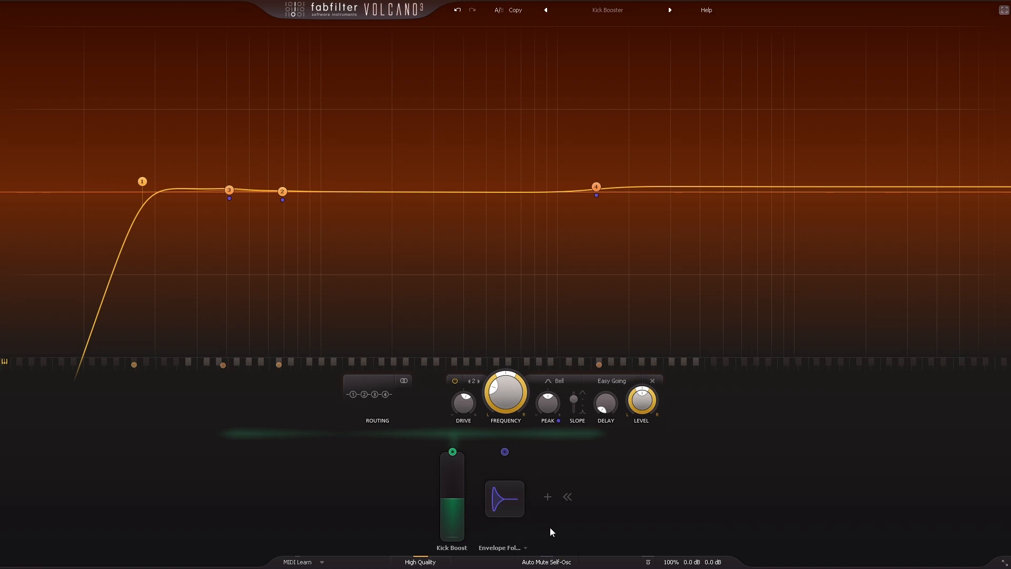
- Inspect the Kick Booster preset's envelope follower and compare the sound with the effect bypassed and active at 50% mix
click(518, 513)
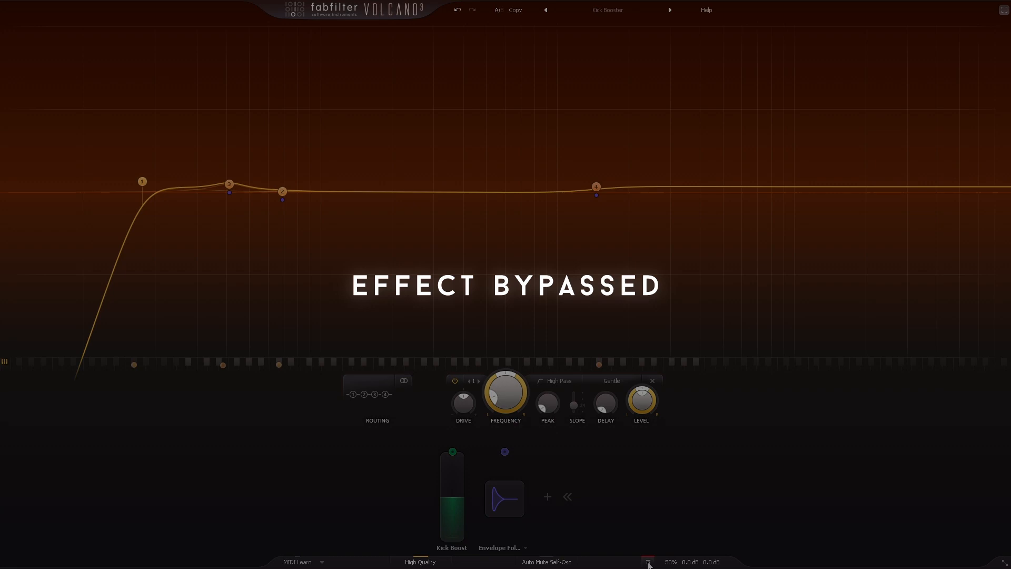
click(648, 562)
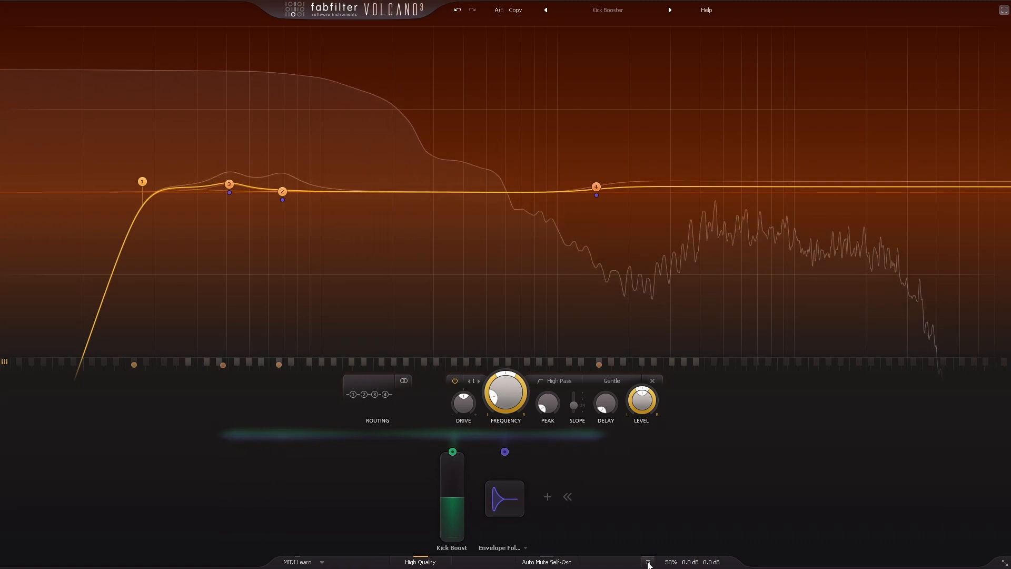
click(648, 563)
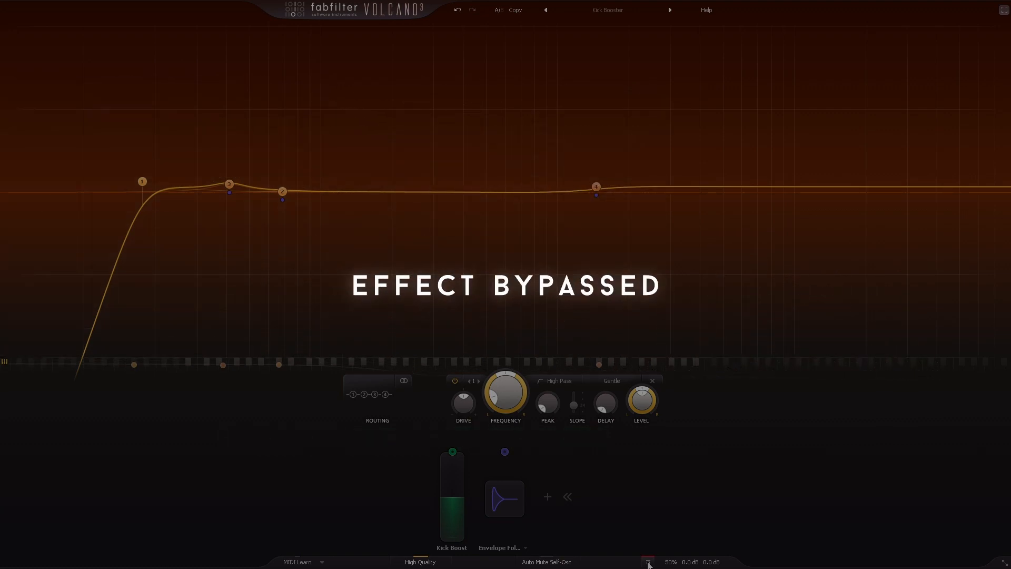
click(648, 563)
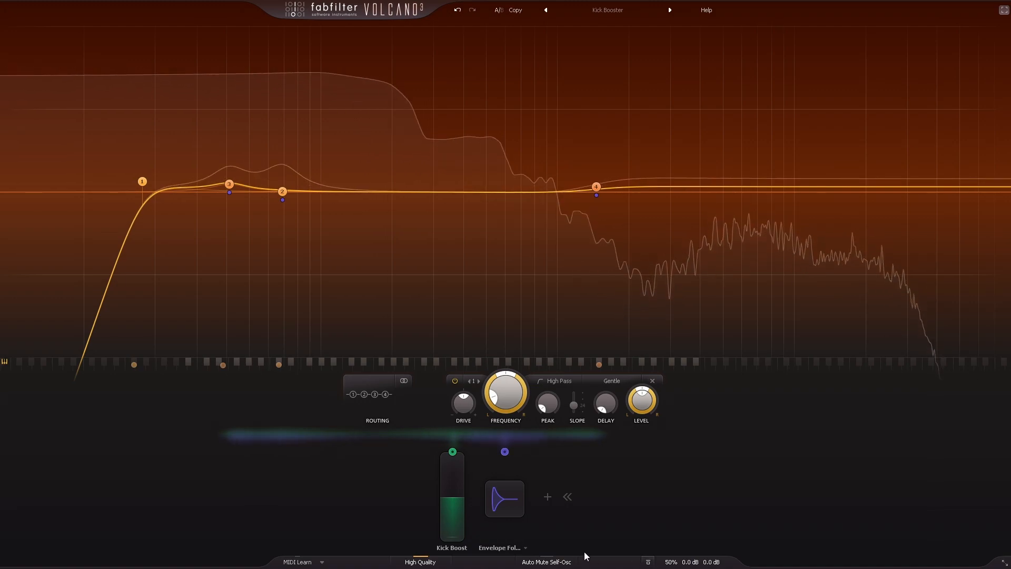
- Lower the Kick Boost slider to roughly a third, fine-tuning it with the output mix set to 100%
mouse_move(451, 520)
mouse_down()
mouse_move(449, 563)
mouse_move(453, 480)
mouse_move(448, 532)
mouse_up()
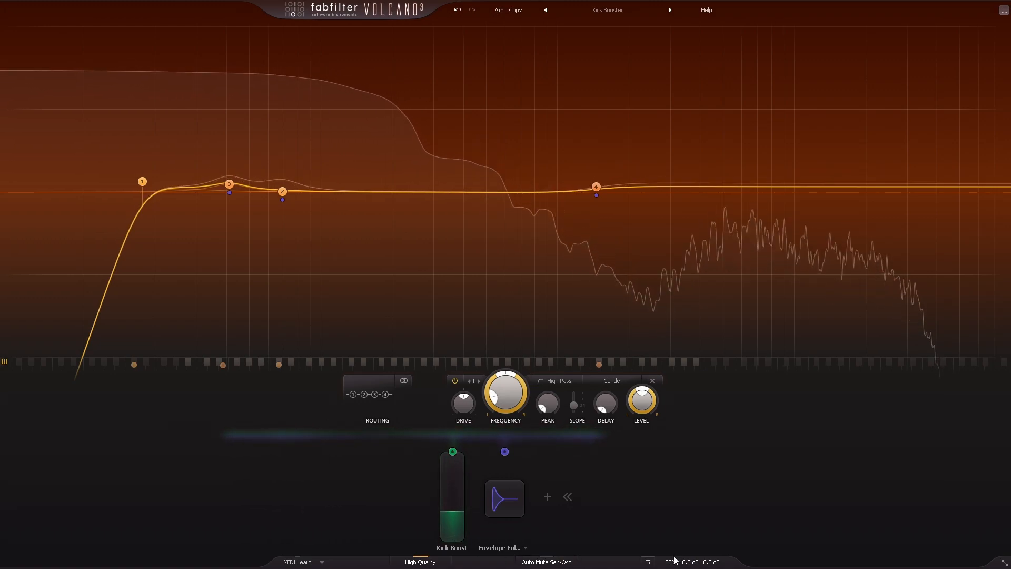
mouse_move(674, 563)
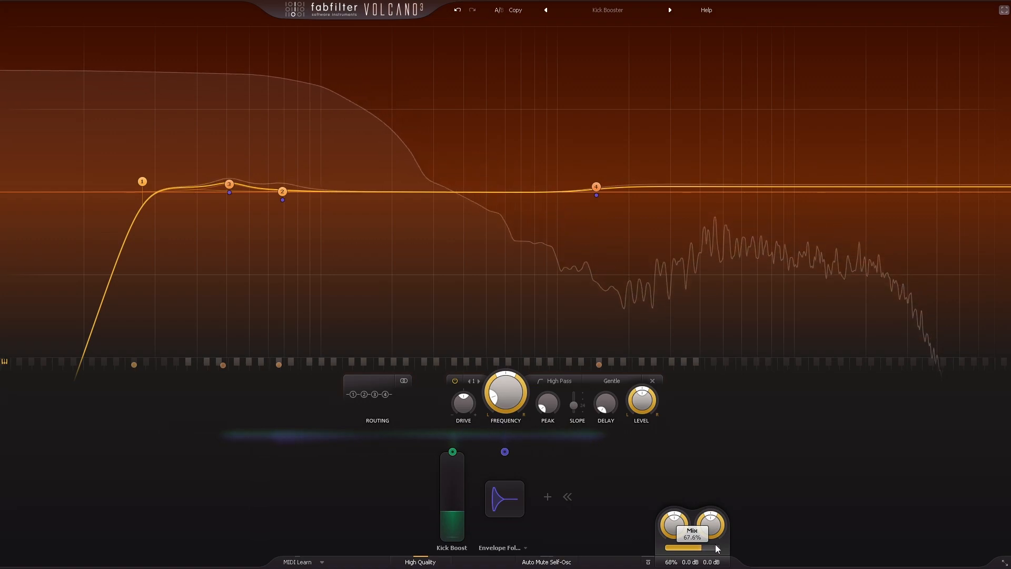
drag(738, 542, 785, 541)
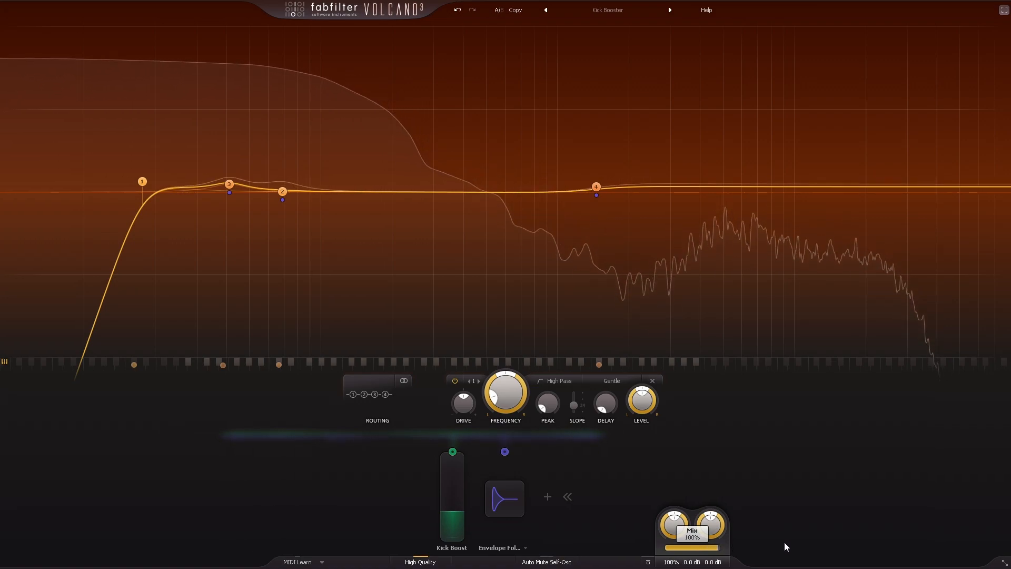
mouse_move(455, 523)
mouse_down()
mouse_move(451, 544)
mouse_move(456, 516)
mouse_up()
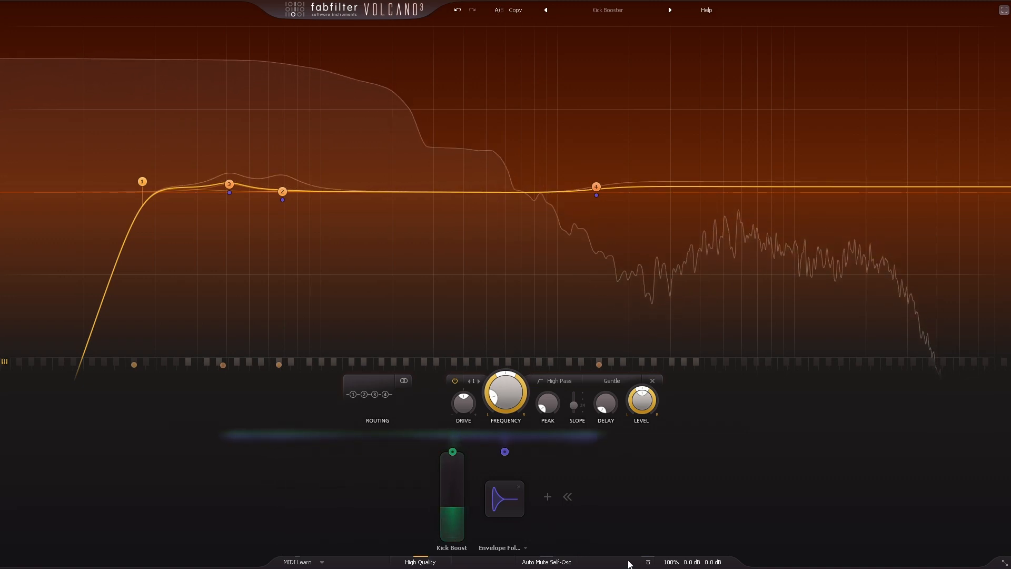
- Toggle the global bypass repeatedly to compare the reduced kick boost at 100% mix with the dry sound
click(650, 563)
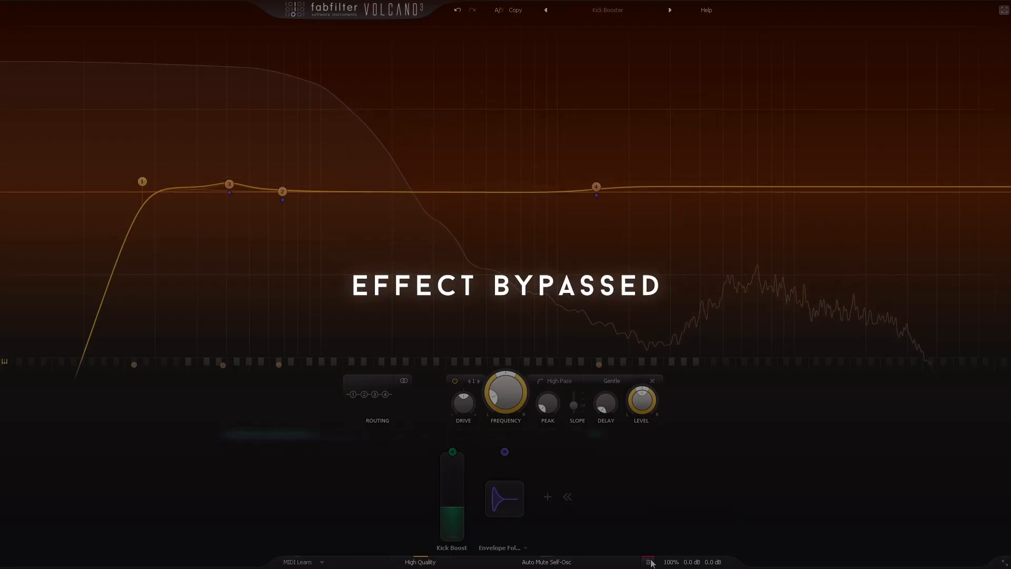
click(650, 562)
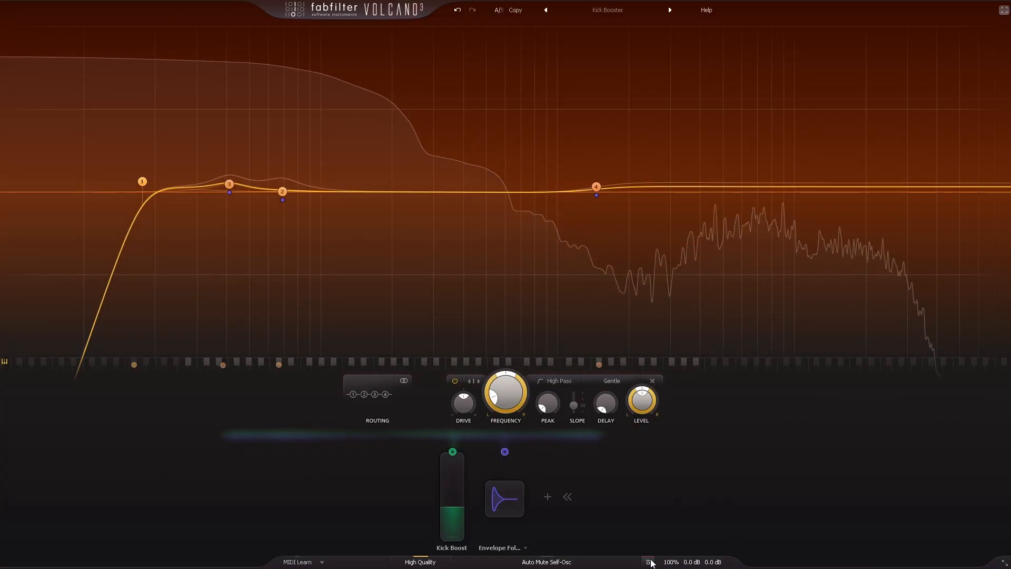
click(650, 563)
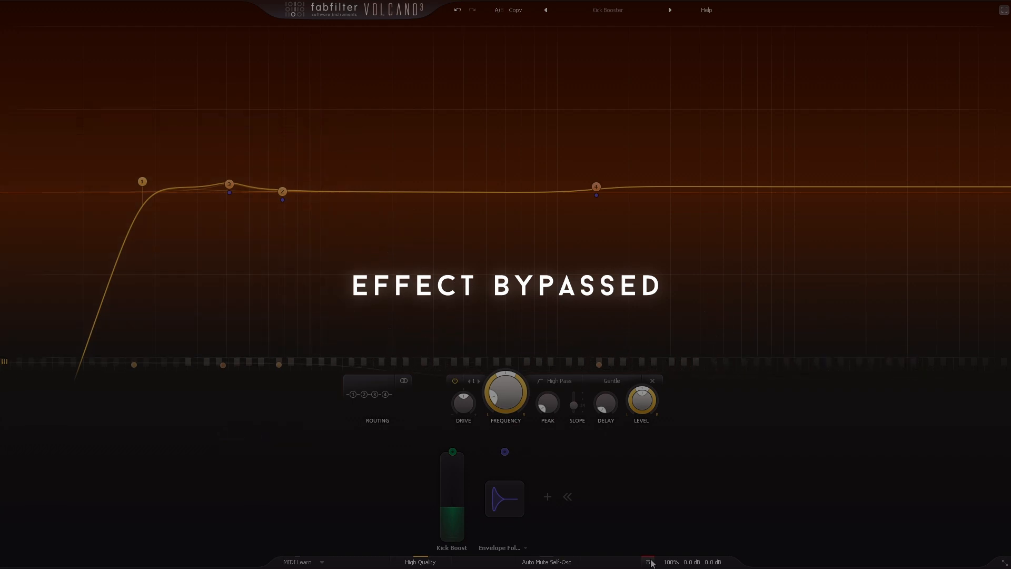
click(649, 563)
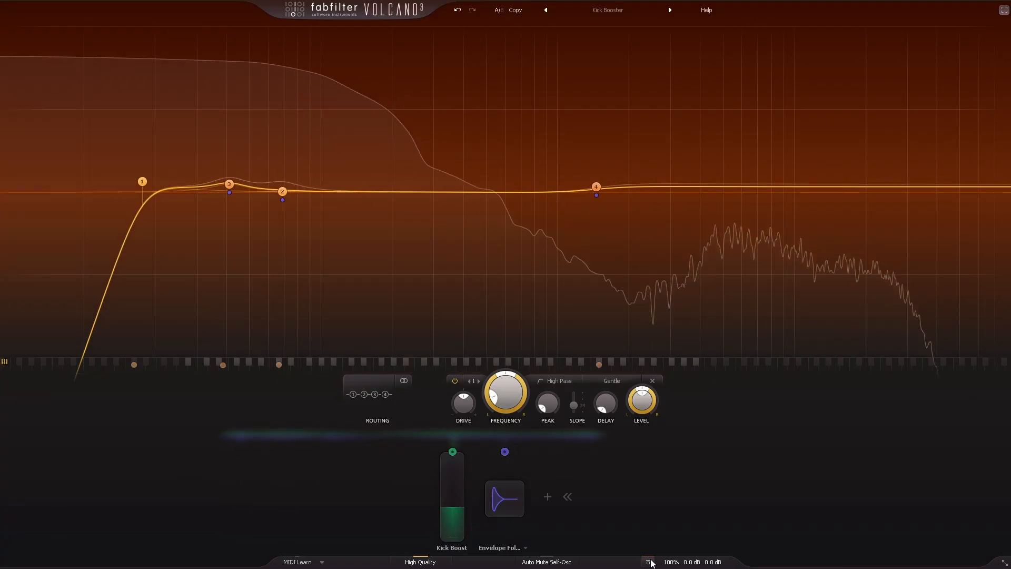